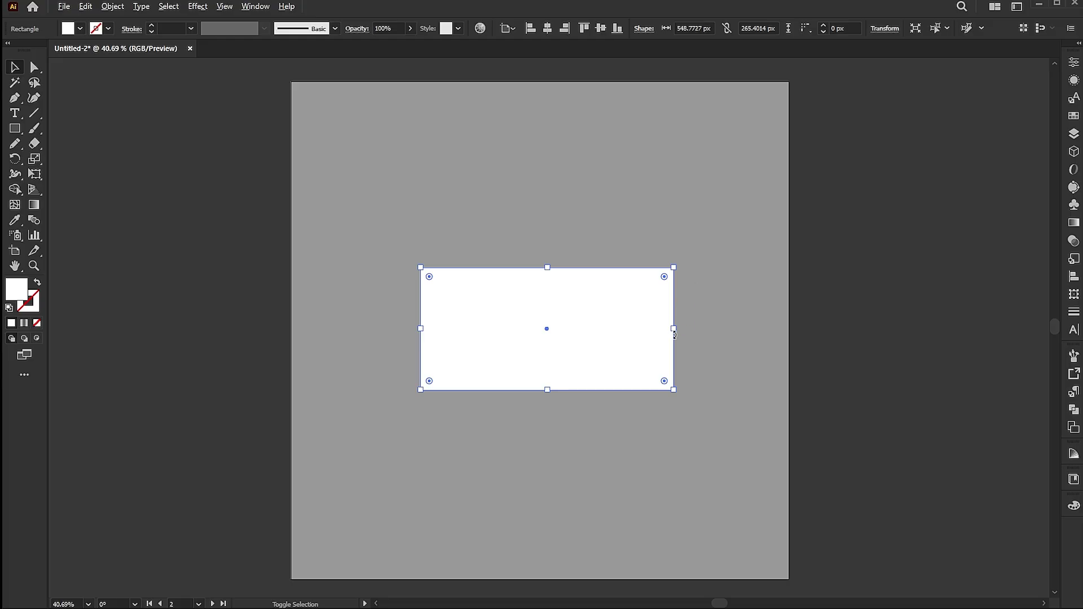
# Enlarge the white rectangle proportionally to about 637 × 308 px and move it slightly higher on the artboard
pyautogui.moveTo(677, 328); pyautogui.dragTo(694, 327)
pyautogui.hotkey('ctrl', 'shift', 'a')
pyautogui.moveTo(605, 346); pyautogui.dragTo(604, 302)
pyautogui.hotkey('shift', 'Down')
pyautogui.hotkey('shift', 'Down')
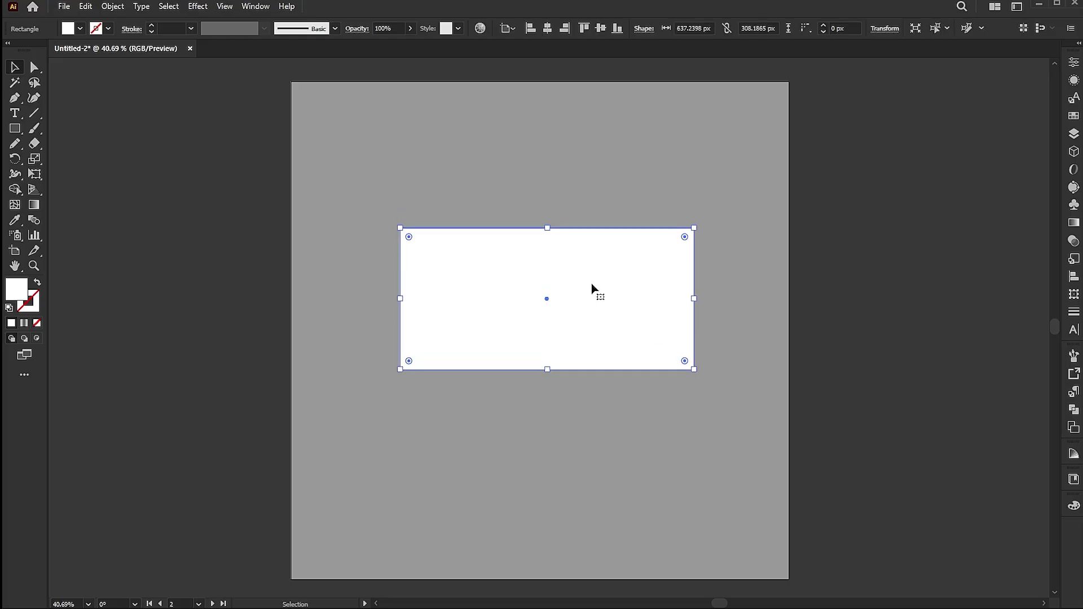
# Copy the white rectangle, paste the duplicate in front, and select that duplicate
pyautogui.click(90, 10)
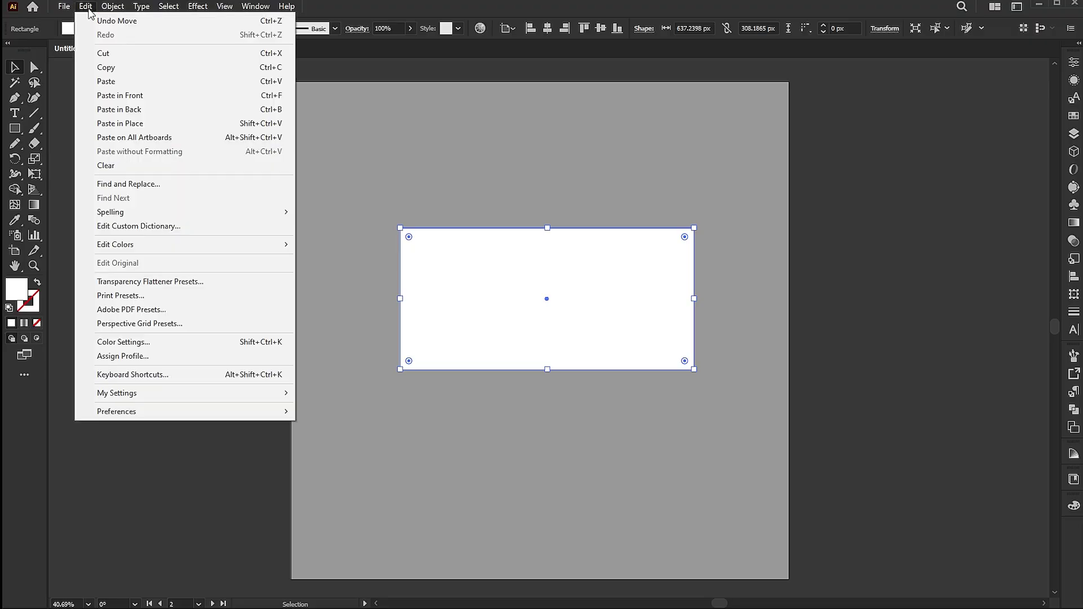
pyautogui.click(105, 68)
pyautogui.click(86, 6)
pyautogui.click(105, 92)
pyautogui.hotkey('ctrl', 'shift', 'a')
pyautogui.click(559, 255)
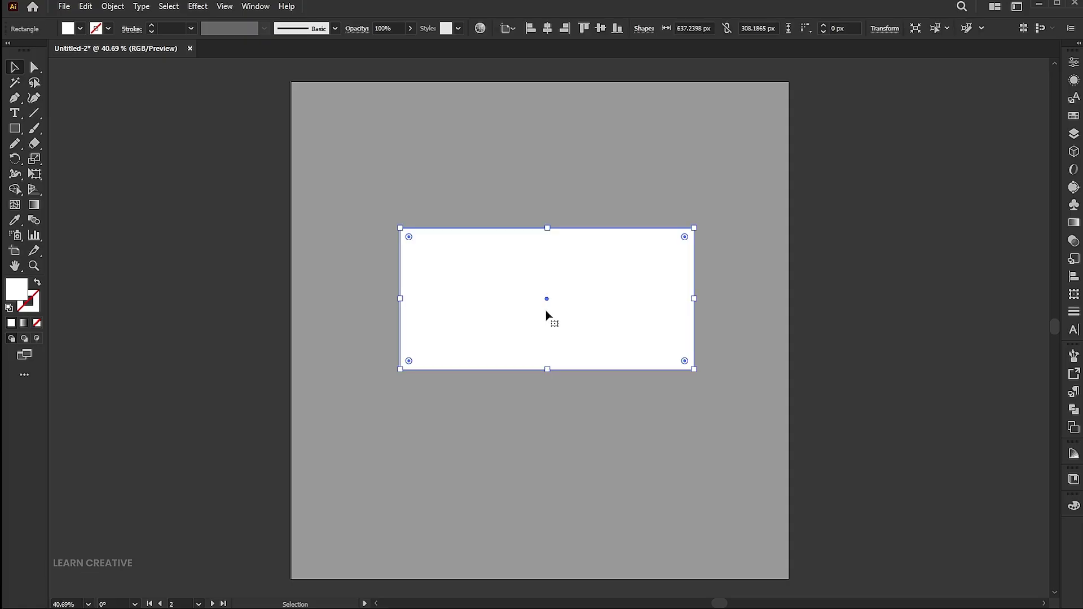
# Fill the duplicate with a white-to-black linear gradient, black stop at 50%, and duplicate the white stop at 100%
pyautogui.click(24, 324)
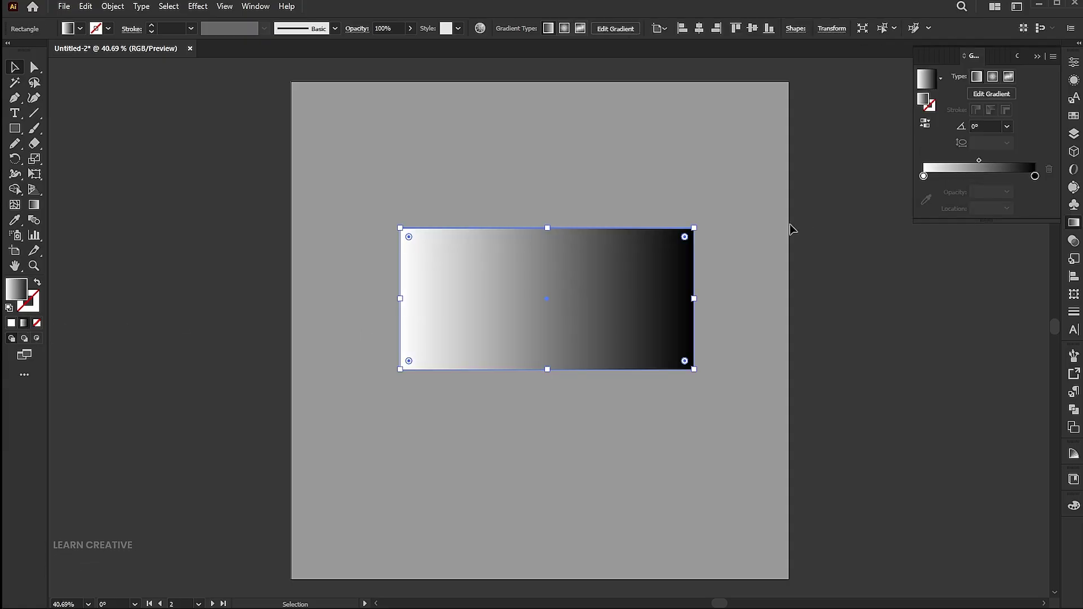
pyautogui.click(1036, 176)
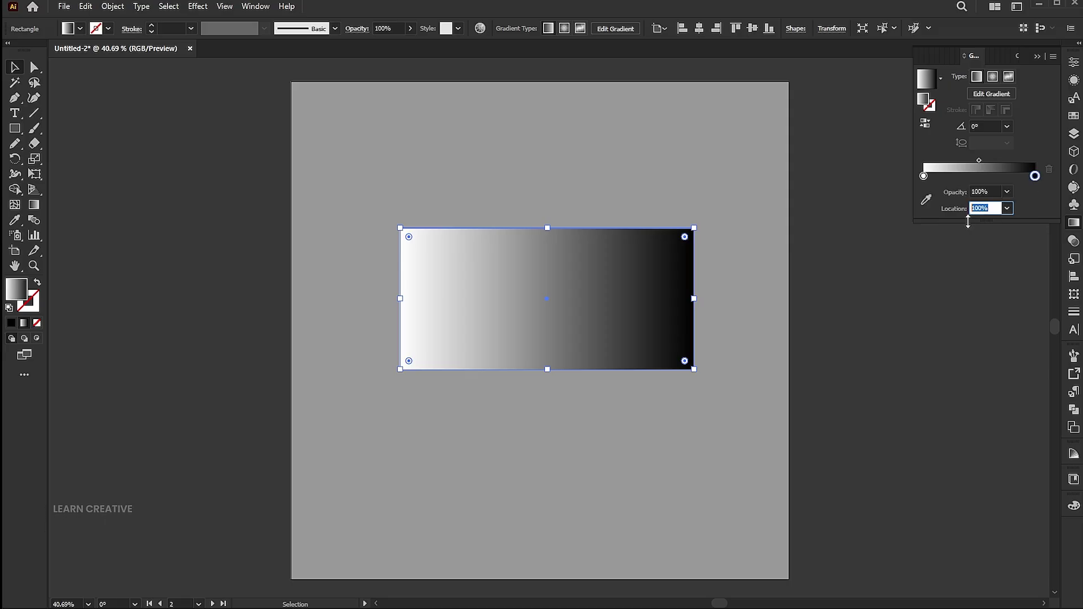
pyautogui.write('50')
pyautogui.press('Return')
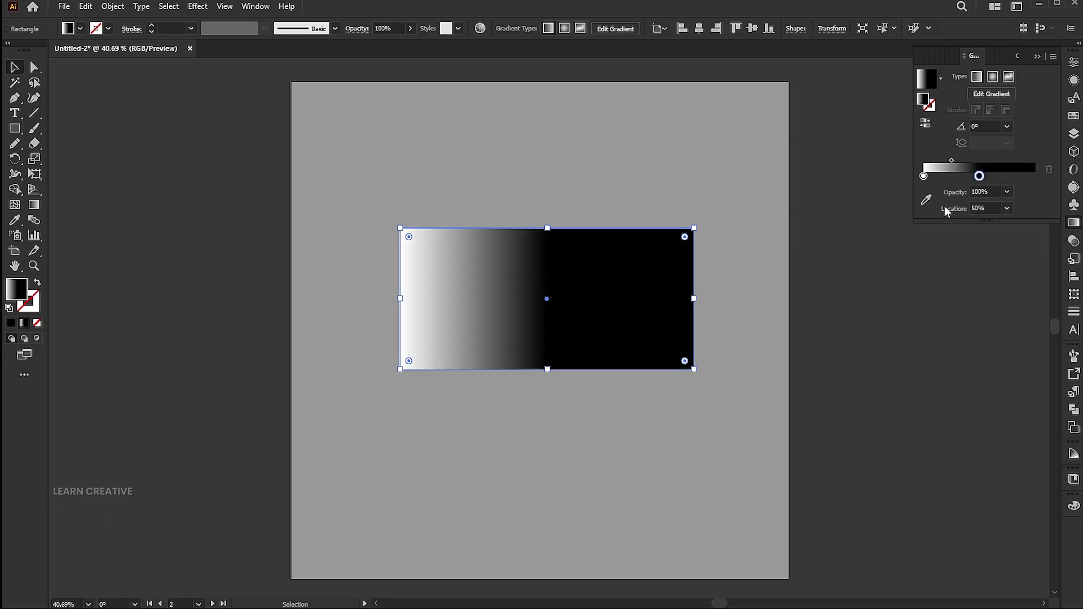
pyautogui.moveTo(926, 176); pyautogui.dragTo(1036, 177)
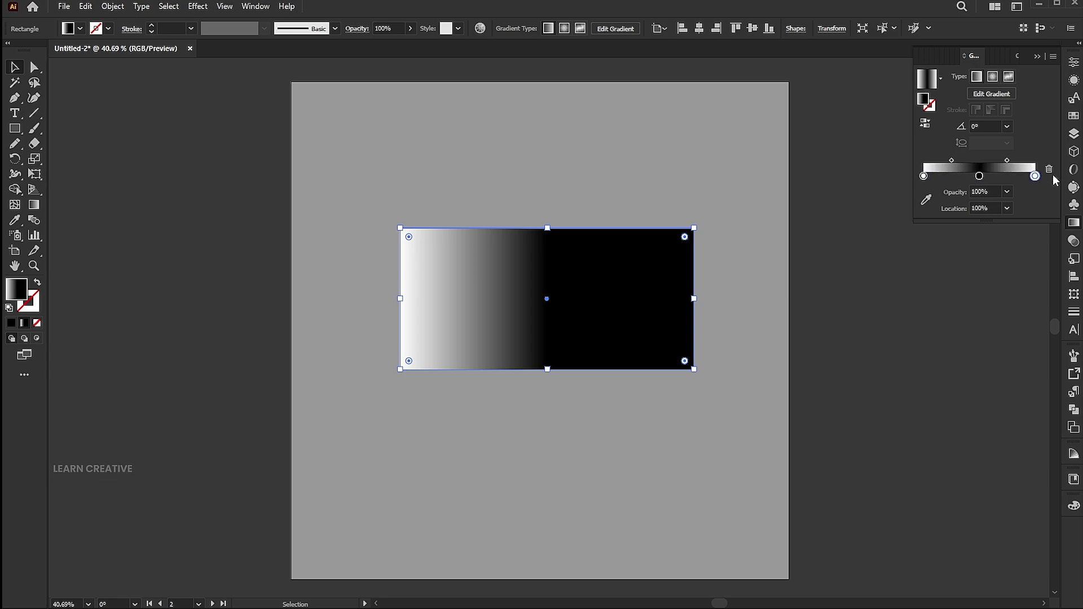
# Recolor the middle gradient stop from the swatches to dark gray
pyautogui.doubleClick(979, 176)
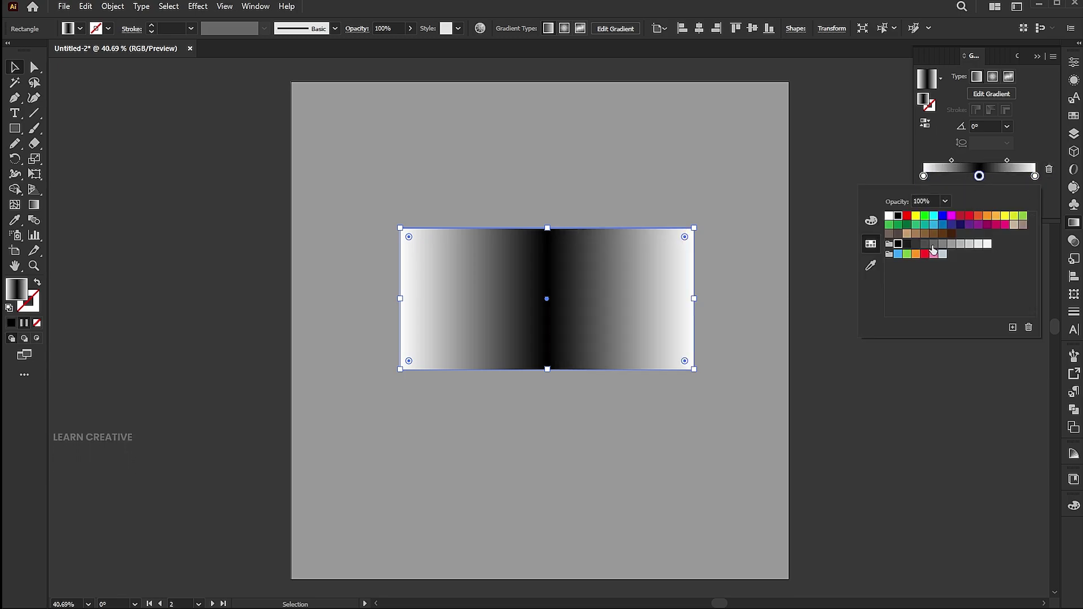
pyautogui.click(925, 245)
pyautogui.click(917, 245)
pyautogui.click(1043, 132)
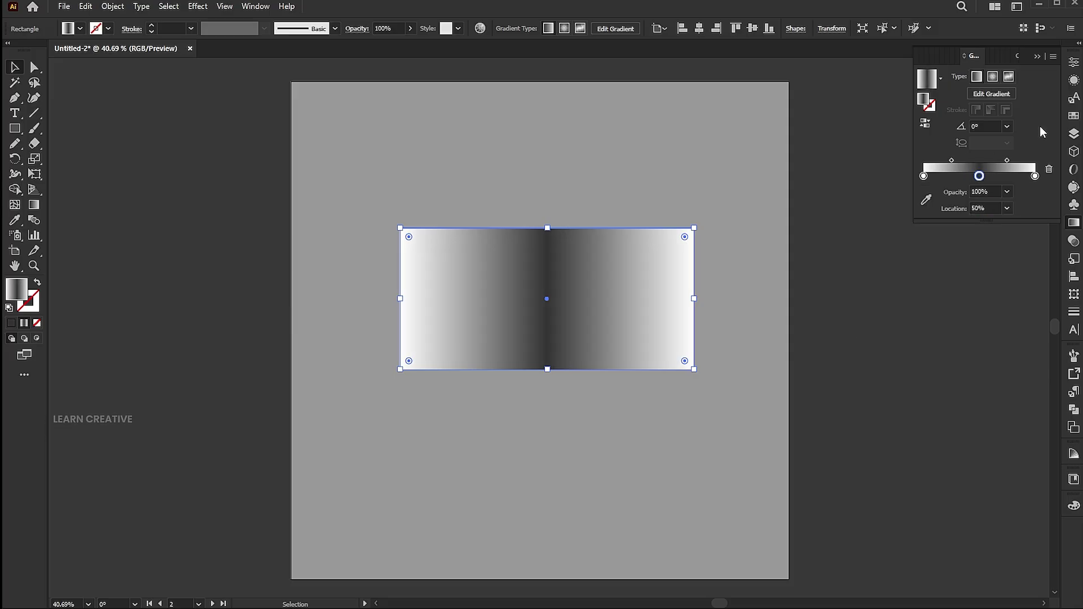
pyautogui.click(1037, 56)
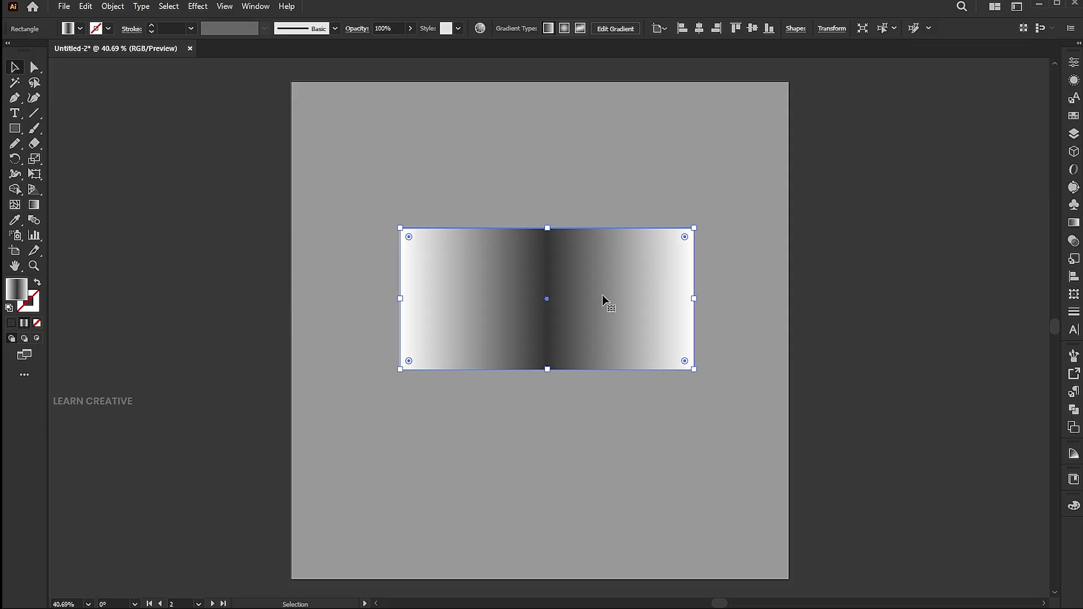
# Send the gradient rectangle backward behind the white one and offset it downward so a strip shows below
pyautogui.moveTo(571, 302); pyautogui.dragTo(572, 323)
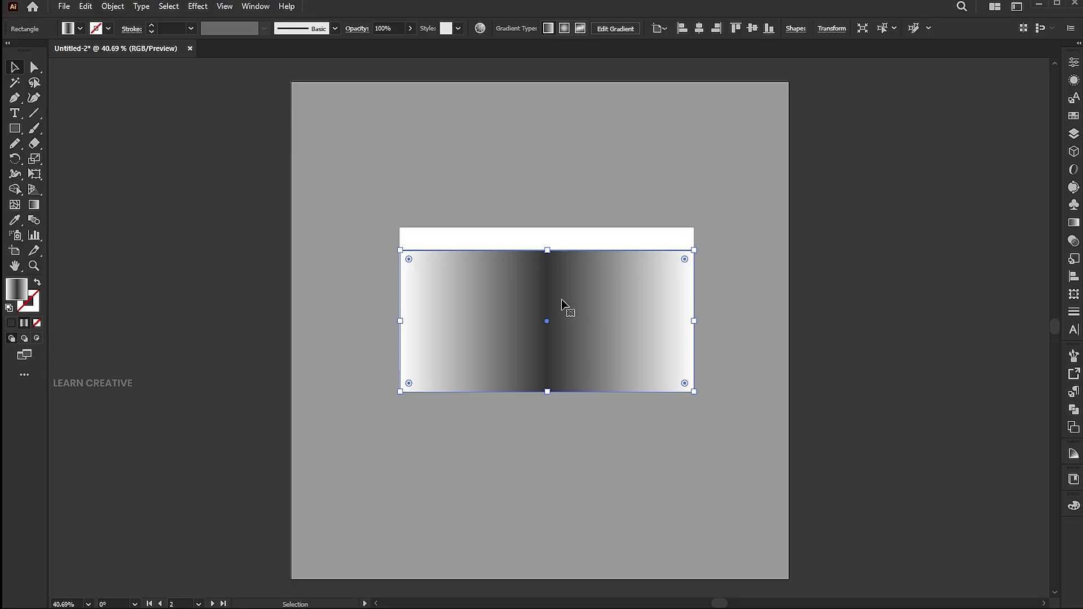
pyautogui.rightClick(541, 280)
pyautogui.moveTo(602, 559)
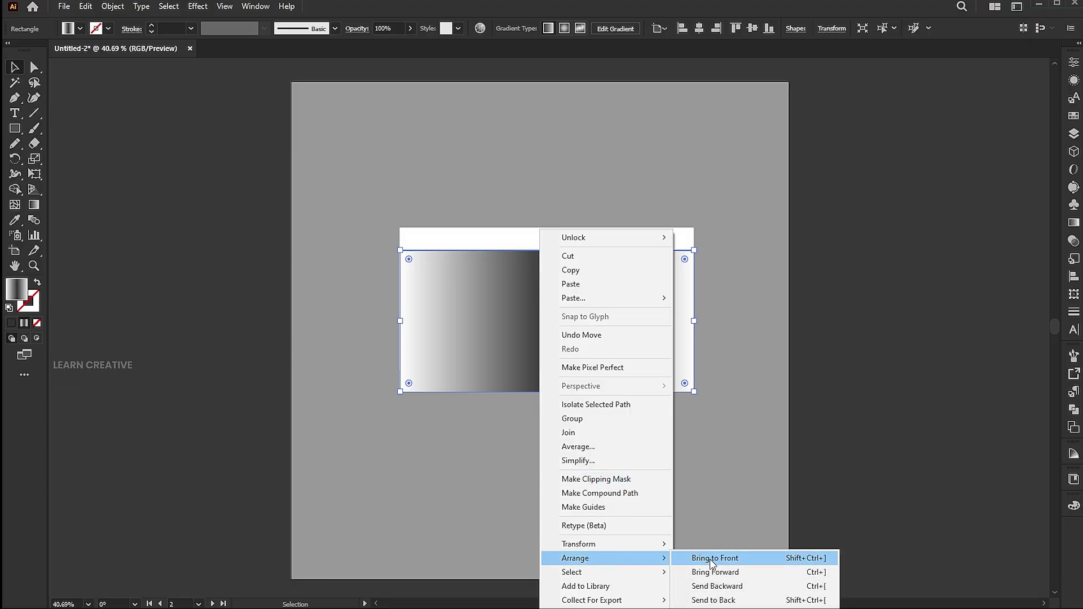
pyautogui.click(715, 586)
pyautogui.moveTo(601, 377); pyautogui.dragTo(632, 412)
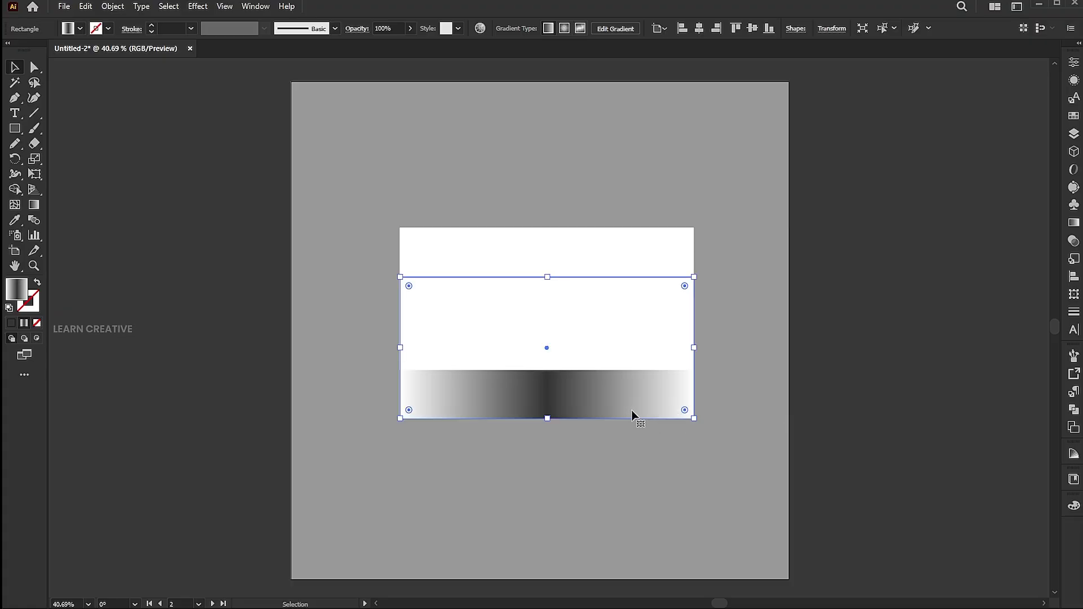
# Bend the gradient rectangle's bottom edge upward with the Anchor Point tool until the arch meets the white rectangle's lower edge
pyautogui.moveTo(15, 97); pyautogui.dragTo(82, 143)
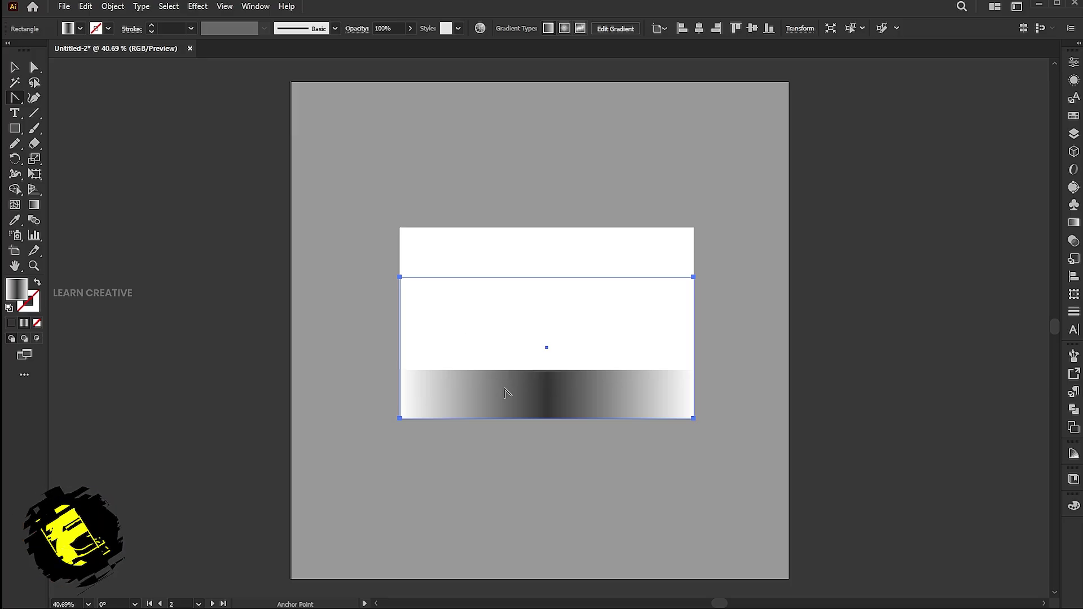
pyautogui.moveTo(556, 419); pyautogui.dragTo(550, 368)
pyautogui.press('v')
pyautogui.click(578, 426)
pyautogui.click(635, 398)
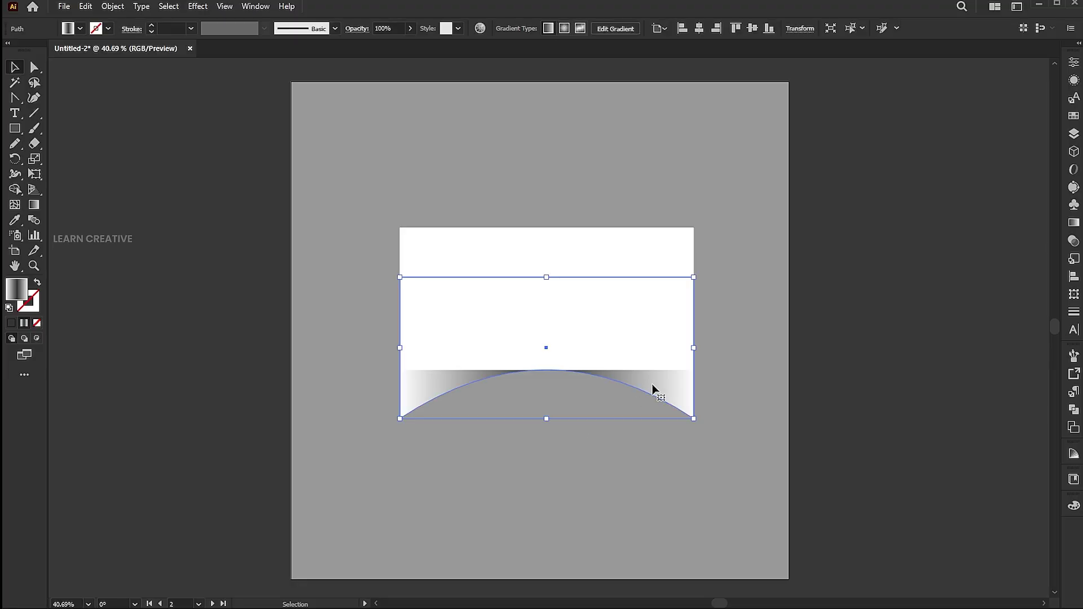
# Set the curved gradient shape's blending mode to Multiply
pyautogui.click(1074, 241)
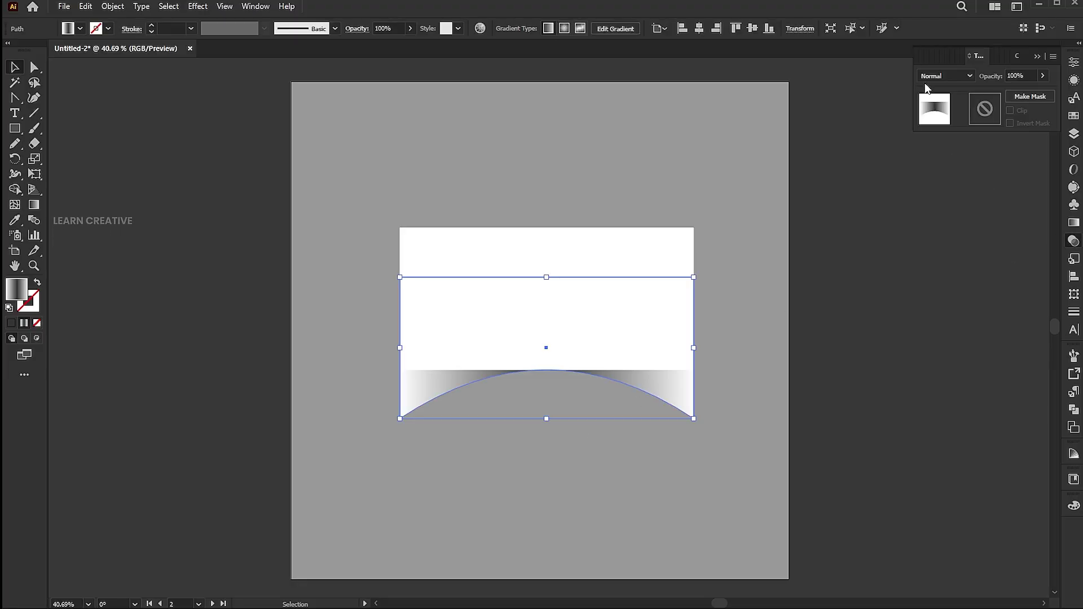
pyautogui.click(946, 75)
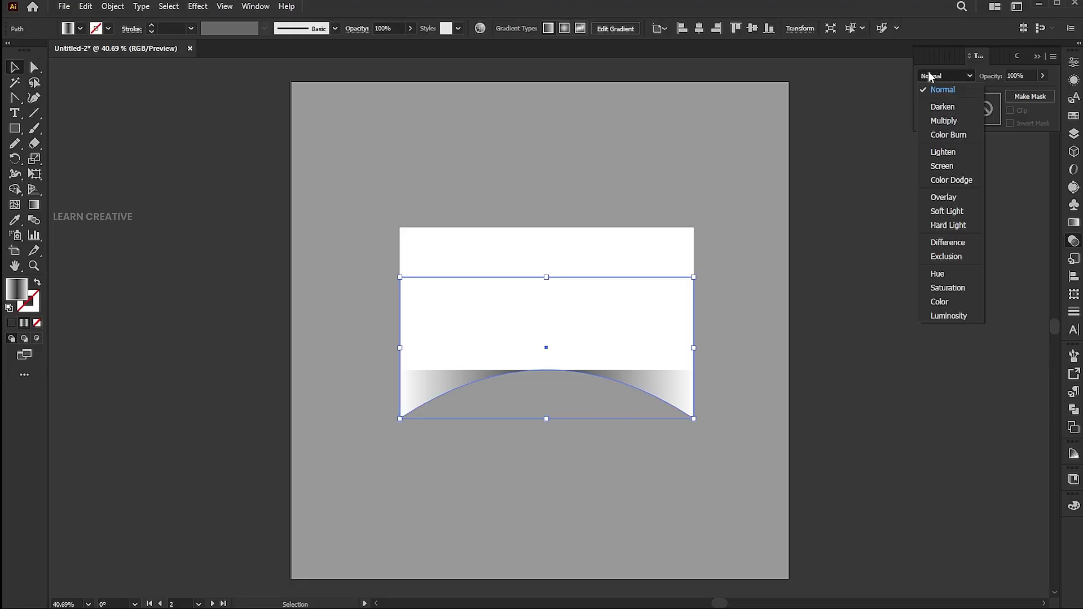
pyautogui.click(944, 121)
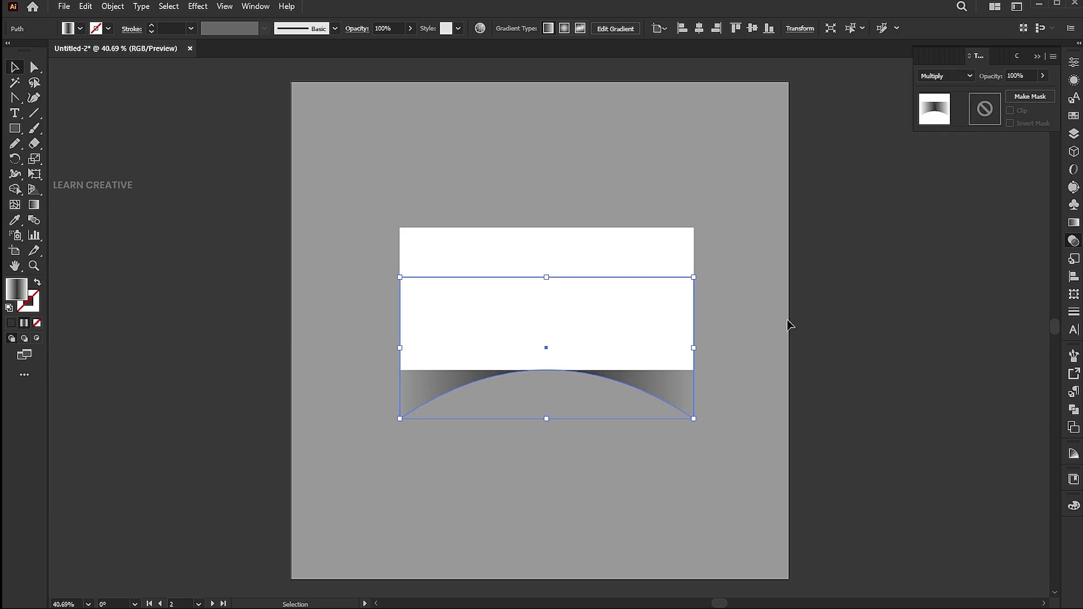
# Apply a Gaussian Blur with a 10-pixel radius to the curved gradient shape
pyautogui.click(197, 6)
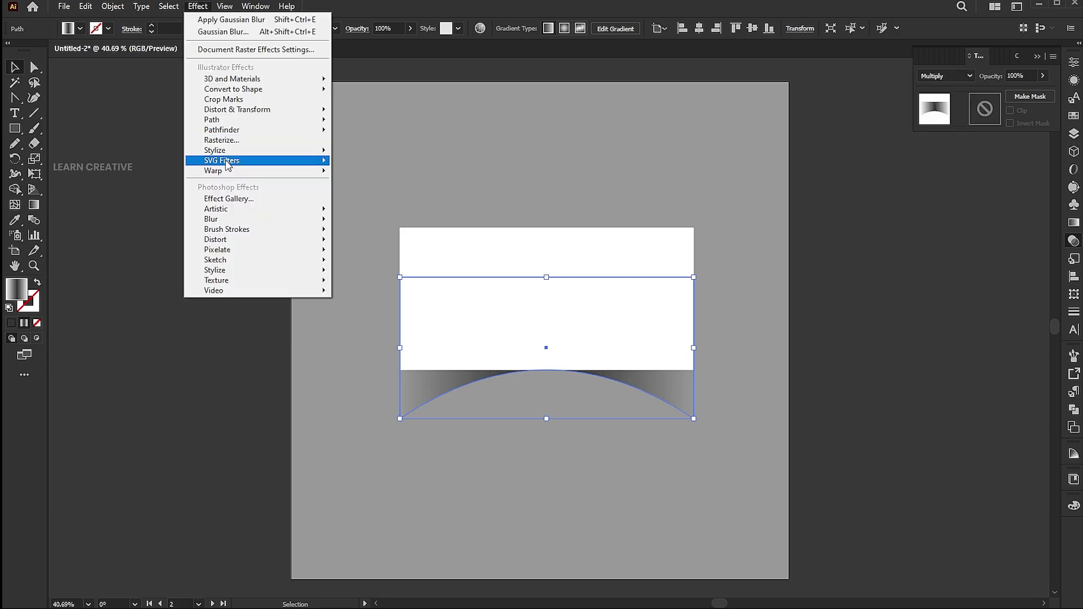
pyautogui.moveTo(305, 219)
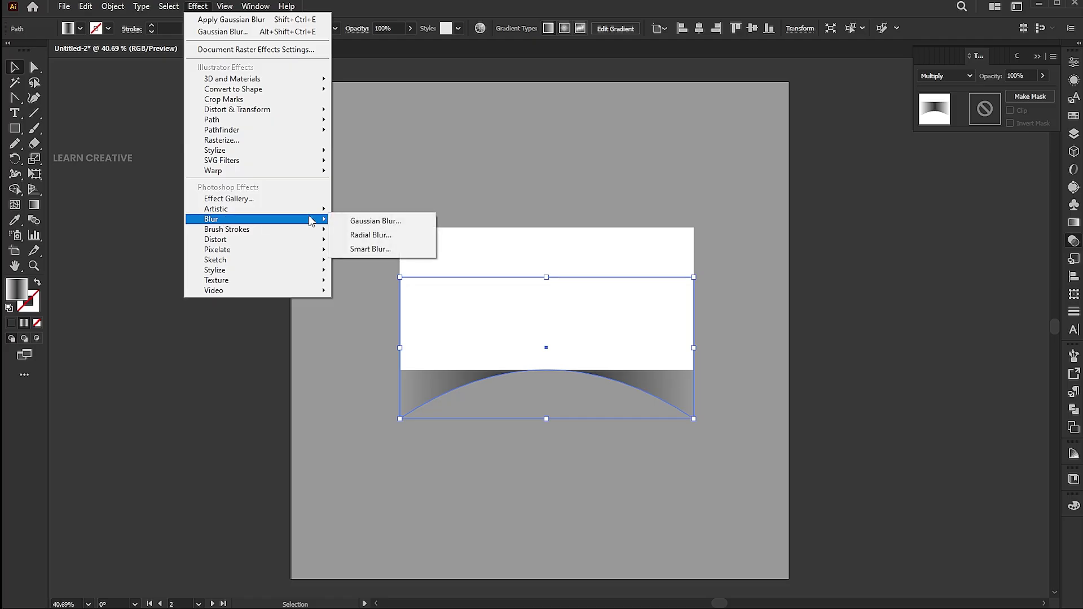
pyautogui.click(363, 221)
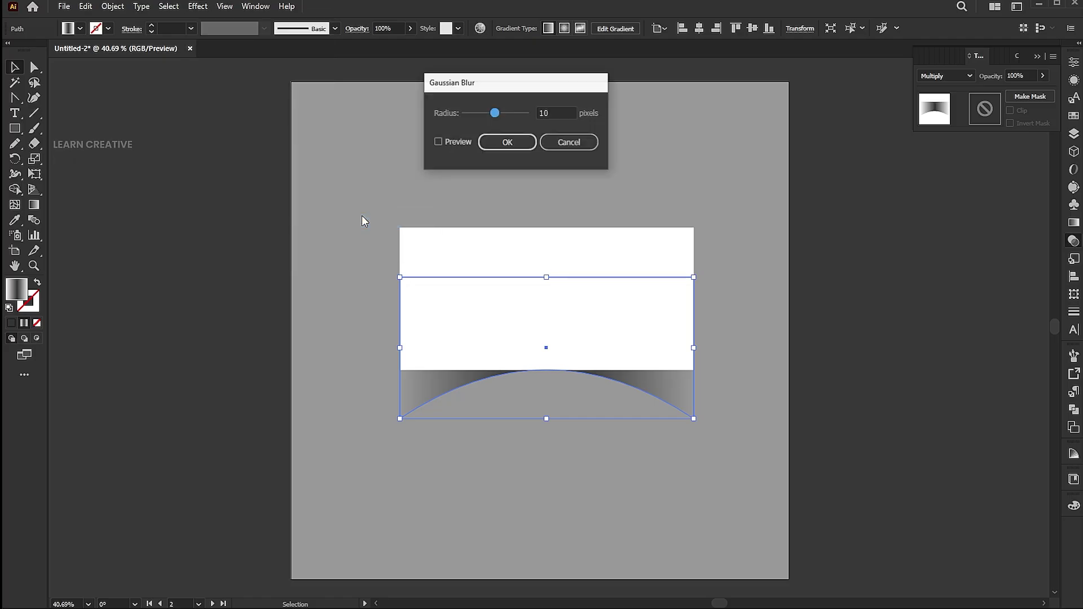
pyautogui.click(518, 147)
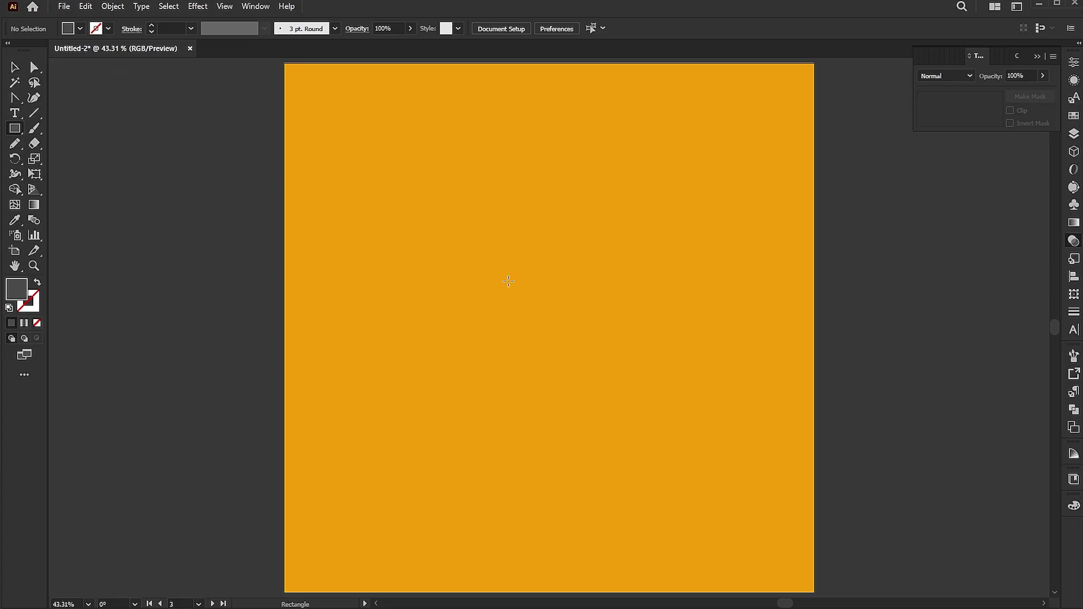
# Draw a rectangle about 604 × 187 px on the orange artboard and fill it with white
pyautogui.moveTo(390, 261); pyautogui.dragTo(688, 354)
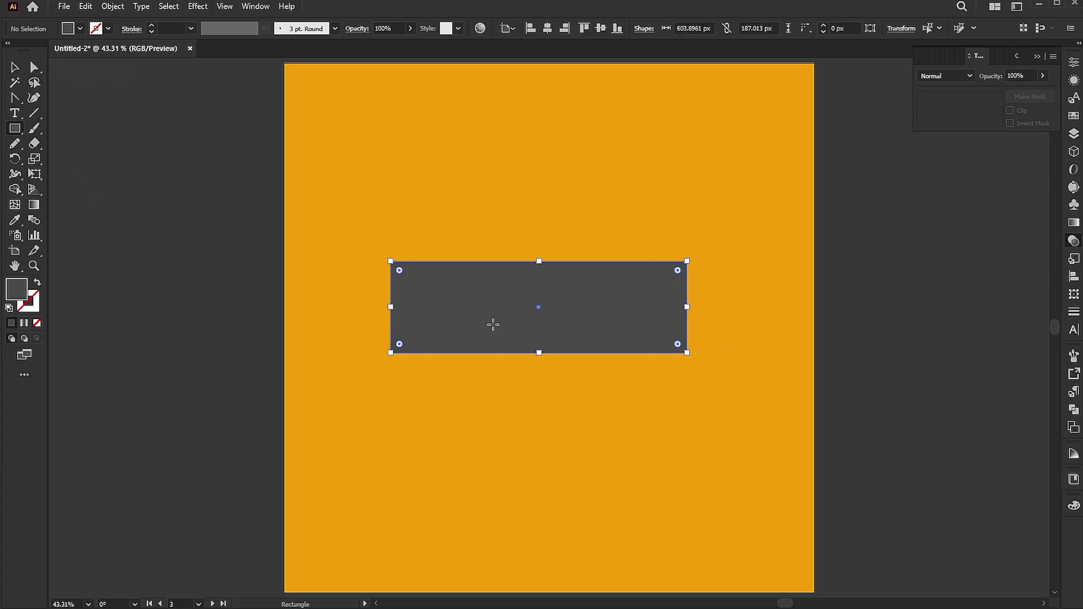
pyautogui.doubleClick(20, 292)
pyautogui.moveTo(549, 193); pyautogui.dragTo(482, 120)
pyautogui.click(796, 128)
# Center the white rectangle horizontally and vertically on the orange artboard
pyautogui.press('v')
pyautogui.moveTo(637, 304); pyautogui.dragTo(650, 305)
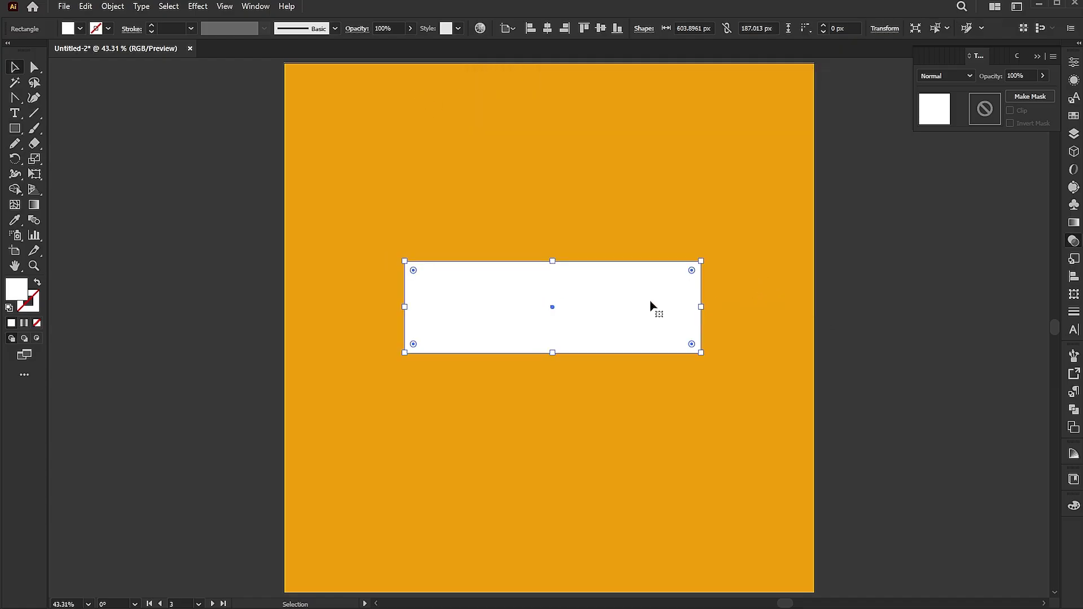
pyautogui.click(547, 29)
pyautogui.click(601, 28)
pyautogui.click(645, 120)
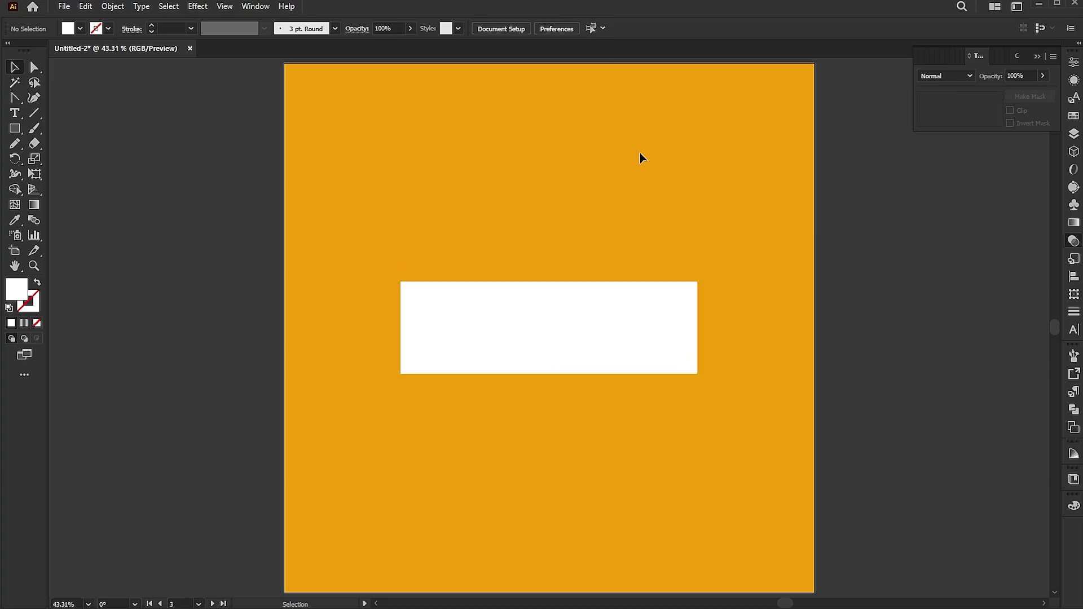
# Copy the centered white rectangle and paste the duplicate in front of it
pyautogui.click(592, 304)
pyautogui.click(90, 7)
pyautogui.click(111, 68)
pyautogui.click(88, 7)
pyautogui.click(135, 96)
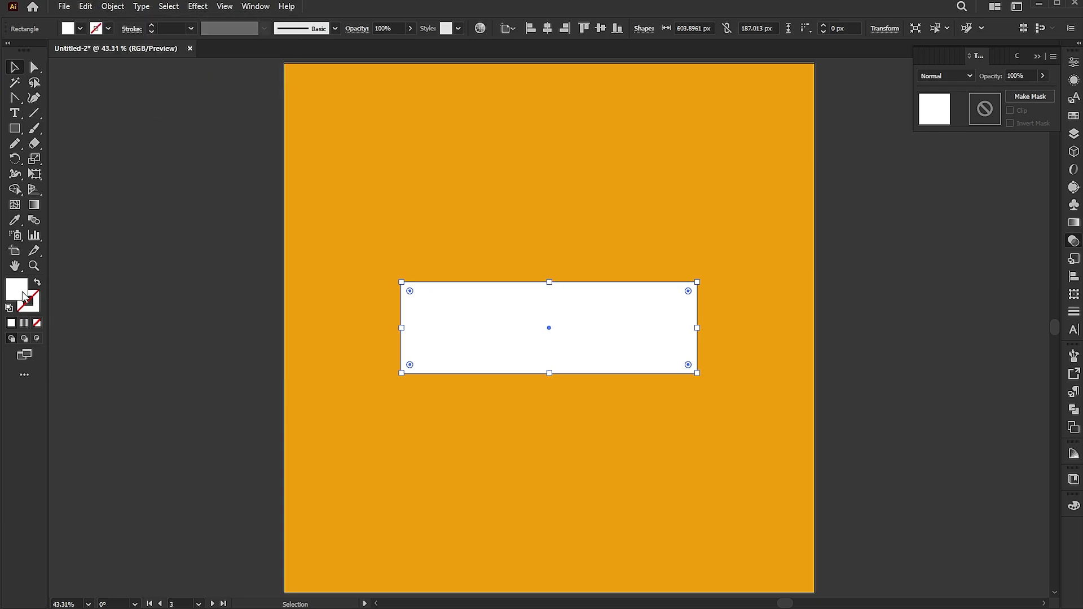
# Change the front duplicate's fill color to a neutral dark gray
pyautogui.doubleClick(22, 293)
pyautogui.moveTo(522, 212); pyautogui.dragTo(465, 228)
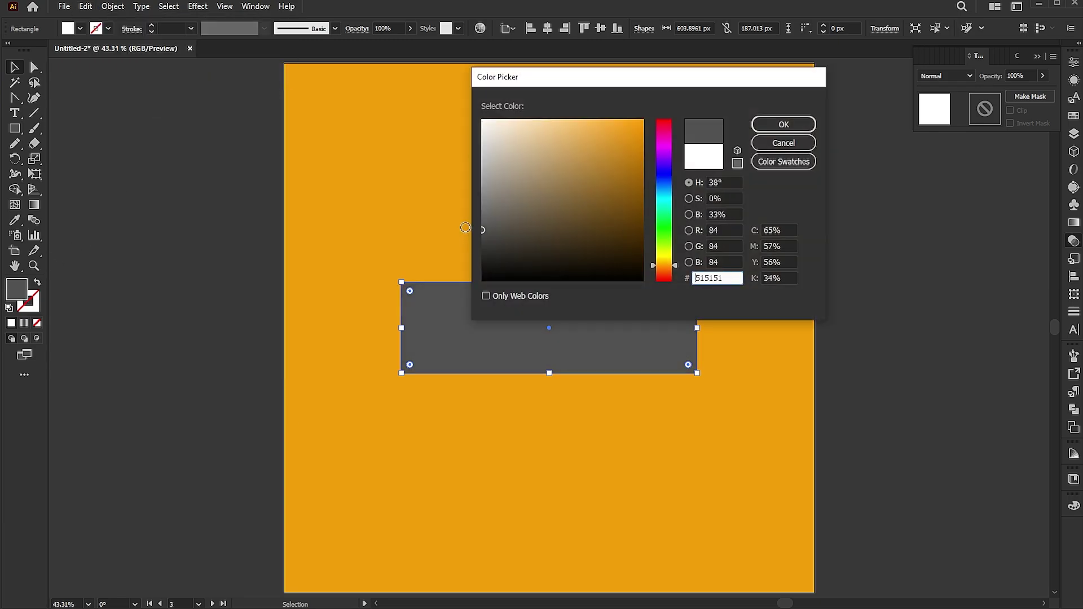
pyautogui.click(765, 129)
# Send the dark gray rectangle backward behind the white one and shift it down so a strip shows below
pyautogui.moveTo(570, 343); pyautogui.dragTo(553, 357)
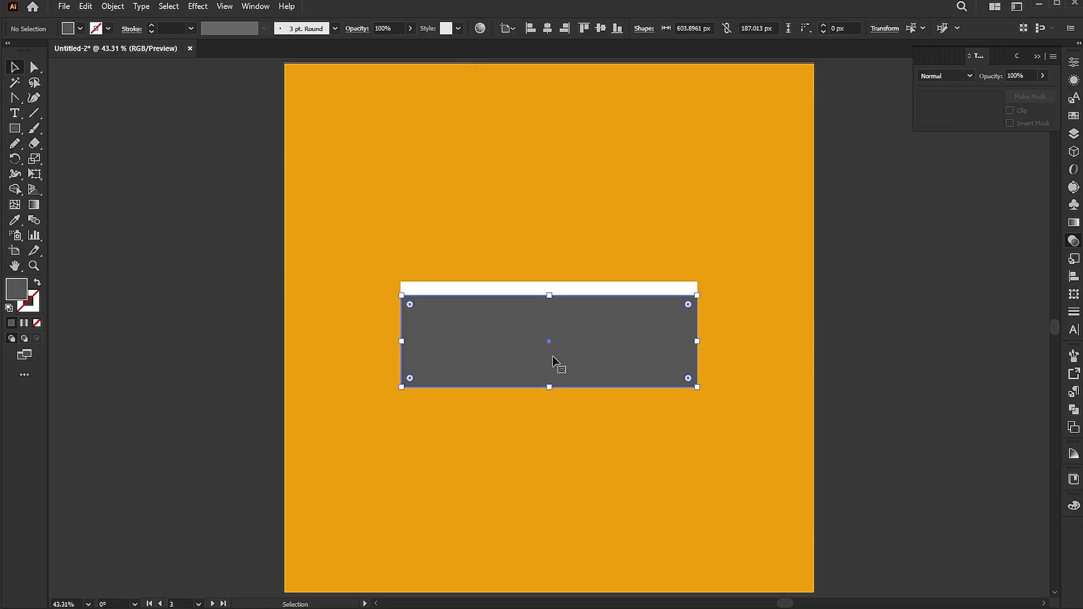
pyautogui.rightClick(533, 347)
pyautogui.moveTo(604, 559)
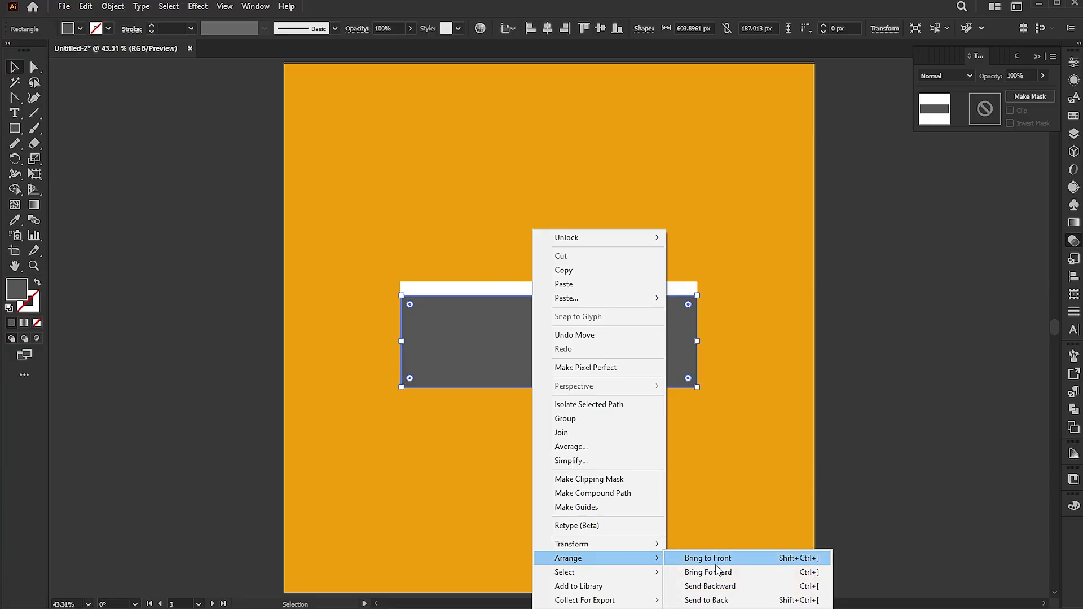
pyautogui.click(712, 586)
pyautogui.click(676, 471)
pyautogui.moveTo(645, 382); pyautogui.dragTo(643, 394)
pyautogui.click(649, 441)
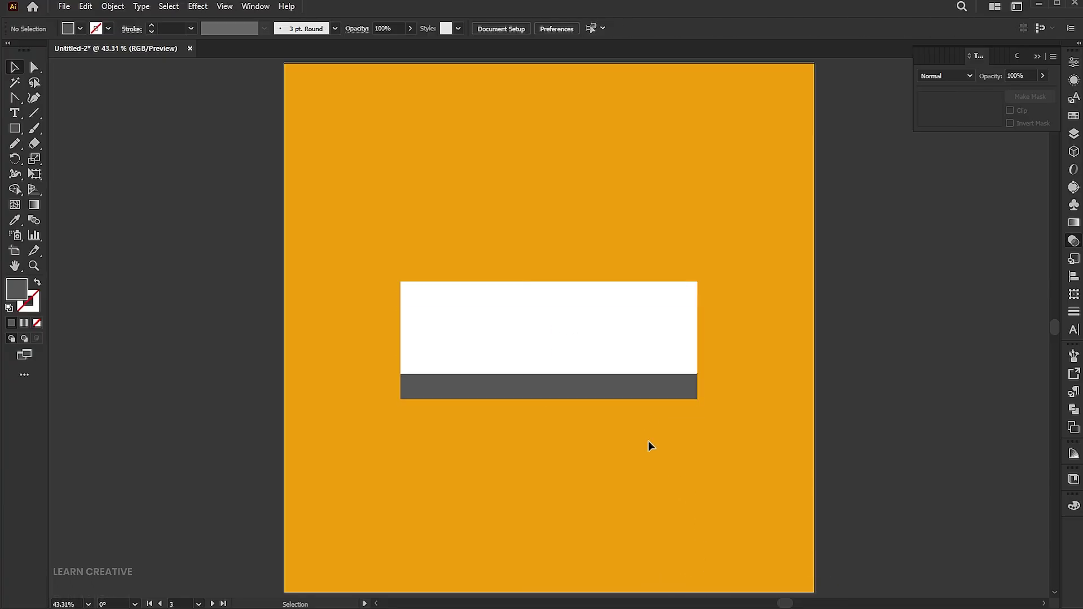
# Round all four corners of the white rectangle slightly
pyautogui.click(632, 322)
pyautogui.moveTo(685, 294); pyautogui.dragTo(687, 299)
pyautogui.click(741, 358)
# Move the gray rectangle's two top corner points inward to turn it into a symmetrical trapezoid
pyautogui.click(678, 395)
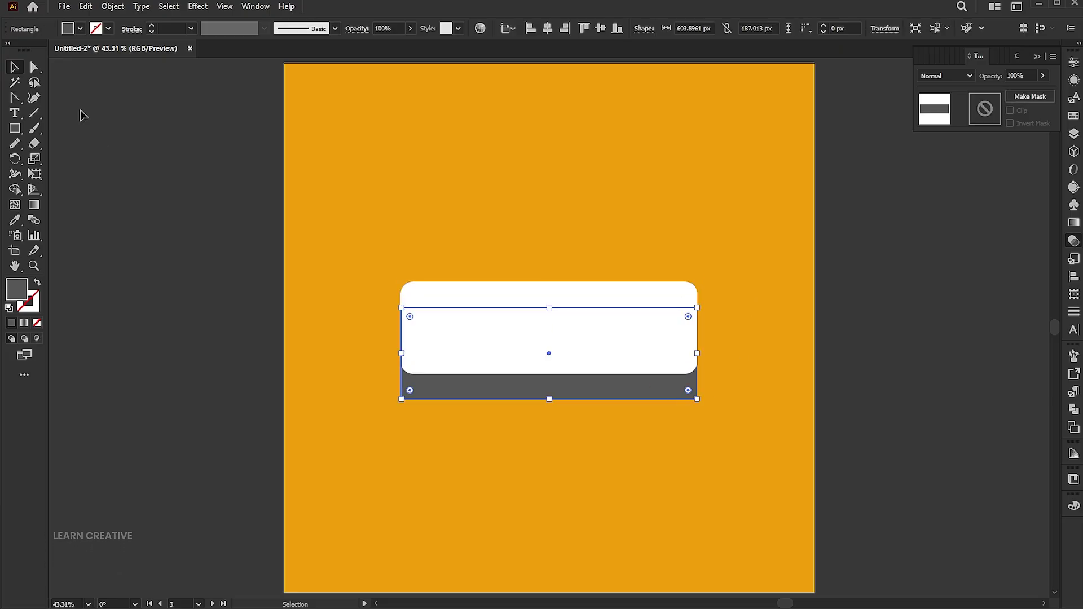
pyautogui.click(36, 68)
pyautogui.moveTo(695, 310); pyautogui.dragTo(686, 311)
pyautogui.moveTo(399, 310); pyautogui.dragTo(406, 309)
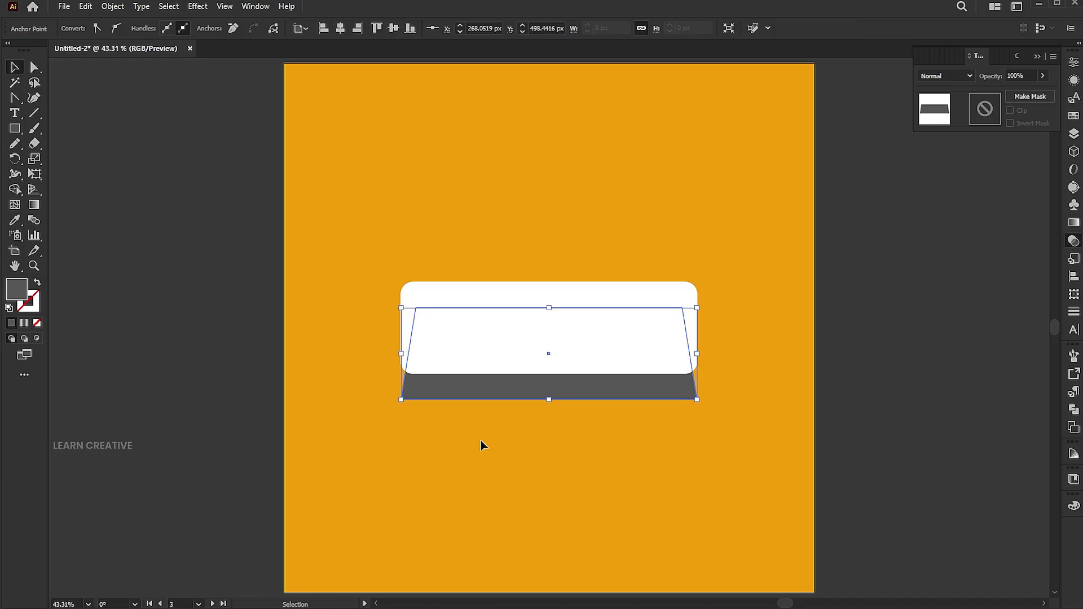
pyautogui.click(477, 439)
# Bend the gray trapezoid's bottom edge up to the white rectangle's lower edge with the Anchor Point tool, then select the shape
pyautogui.click(14, 98)
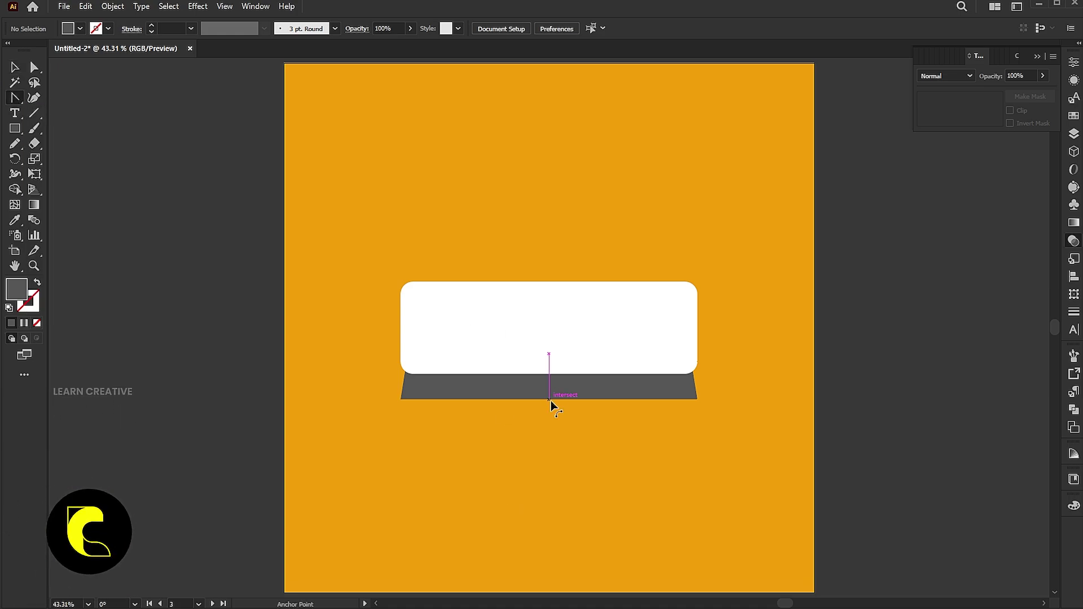
pyautogui.moveTo(546, 398); pyautogui.dragTo(550, 371)
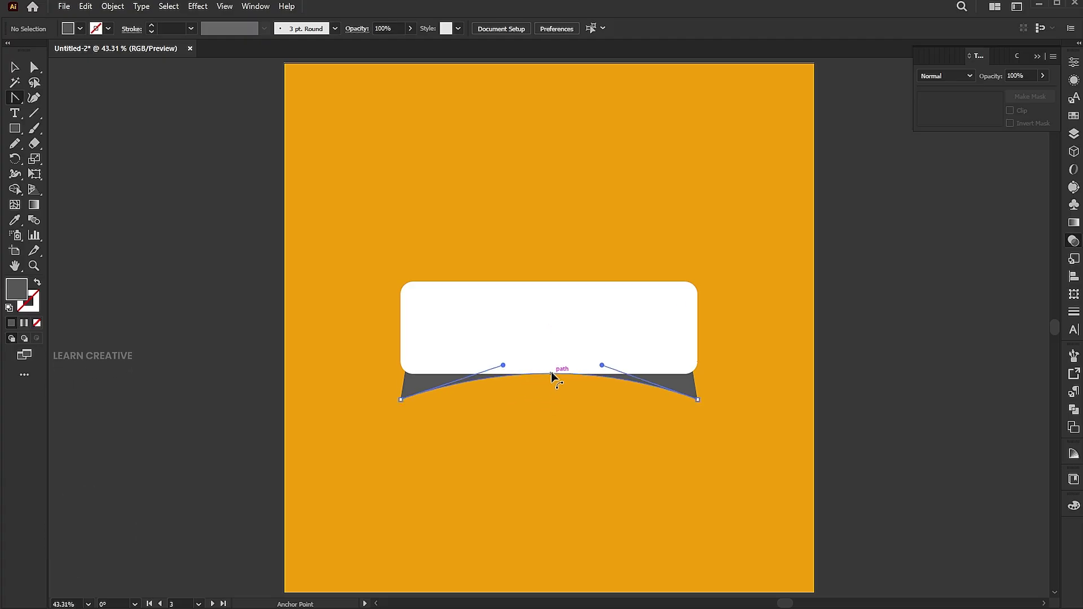
pyautogui.press('v')
pyautogui.click(689, 394)
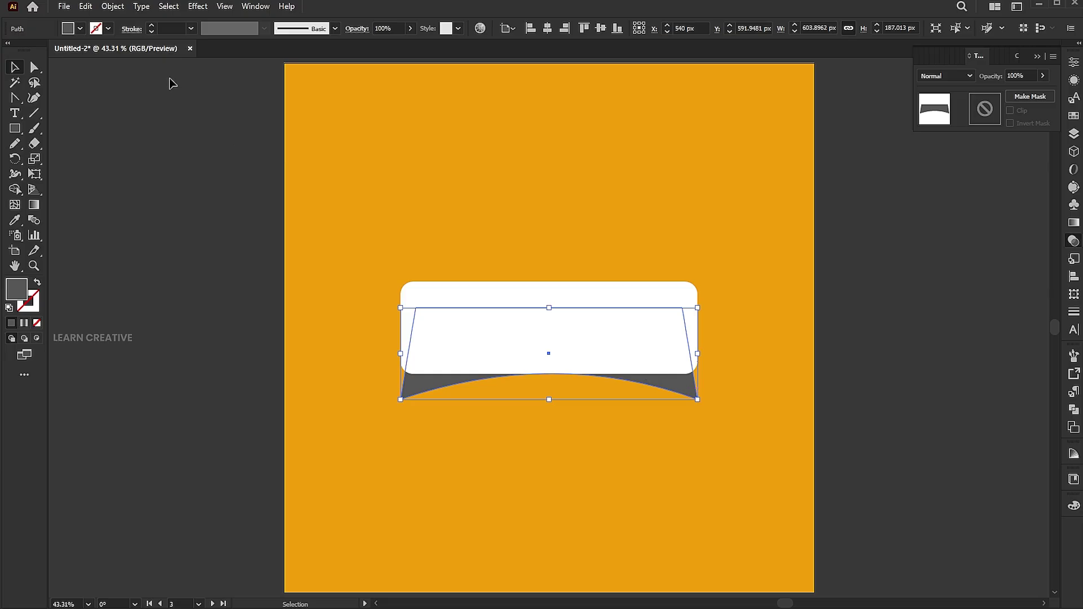
# Apply a Gaussian Blur with a 10-pixel radius to the curved gray shape beneath the white rectangle
pyautogui.click(194, 7)
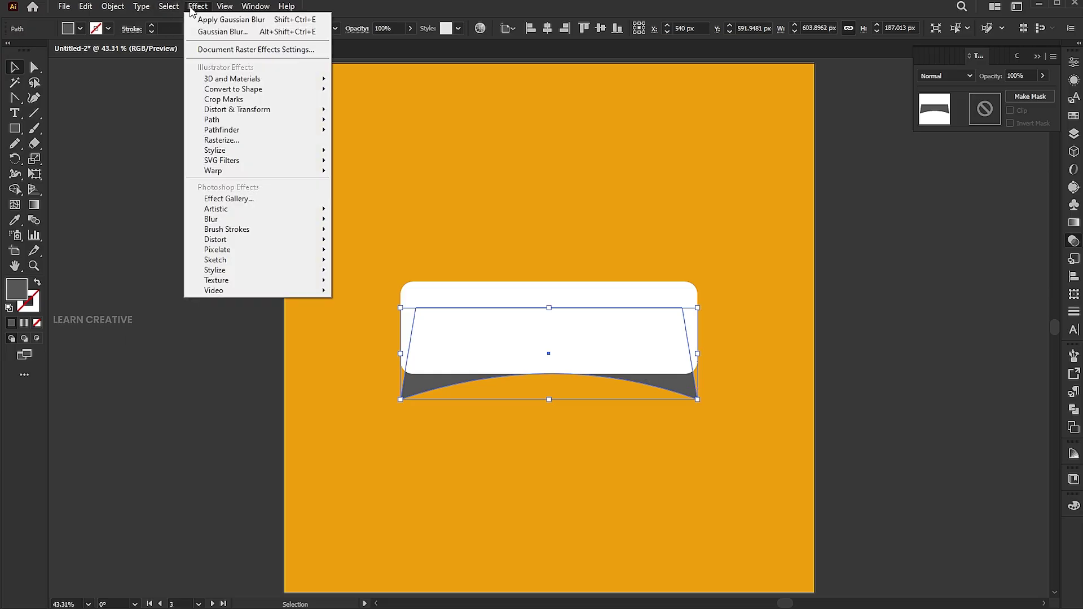
pyautogui.moveTo(254, 219)
pyautogui.click(338, 219)
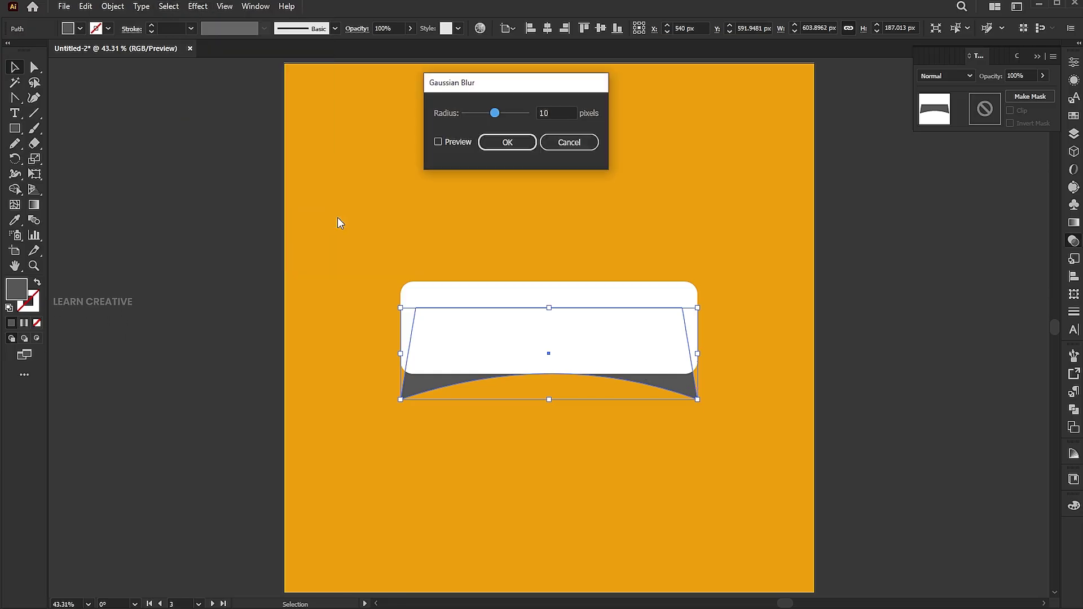
pyautogui.click(454, 144)
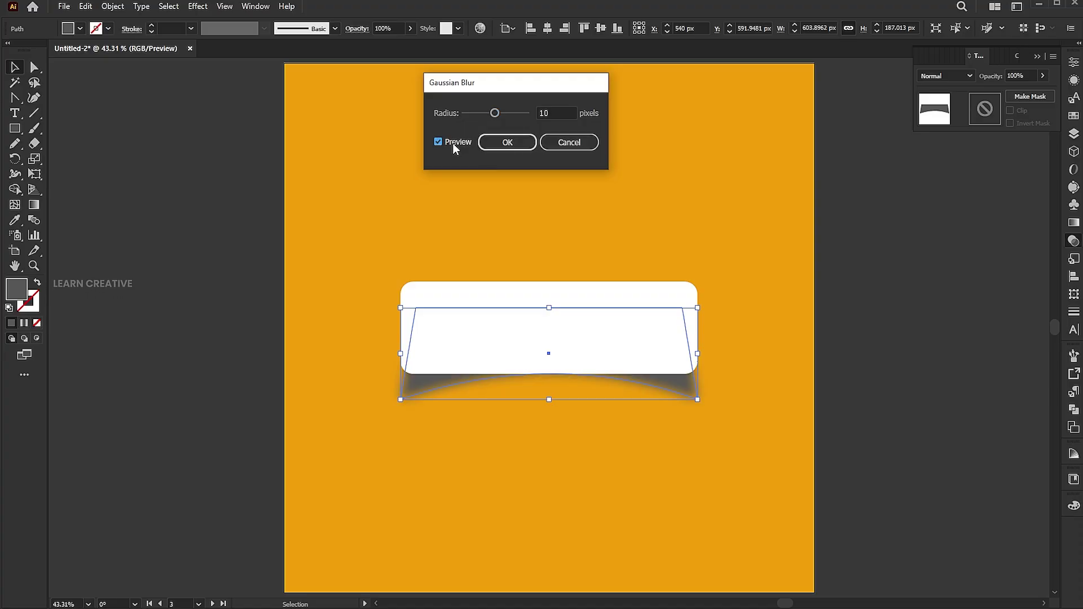
pyautogui.click(488, 144)
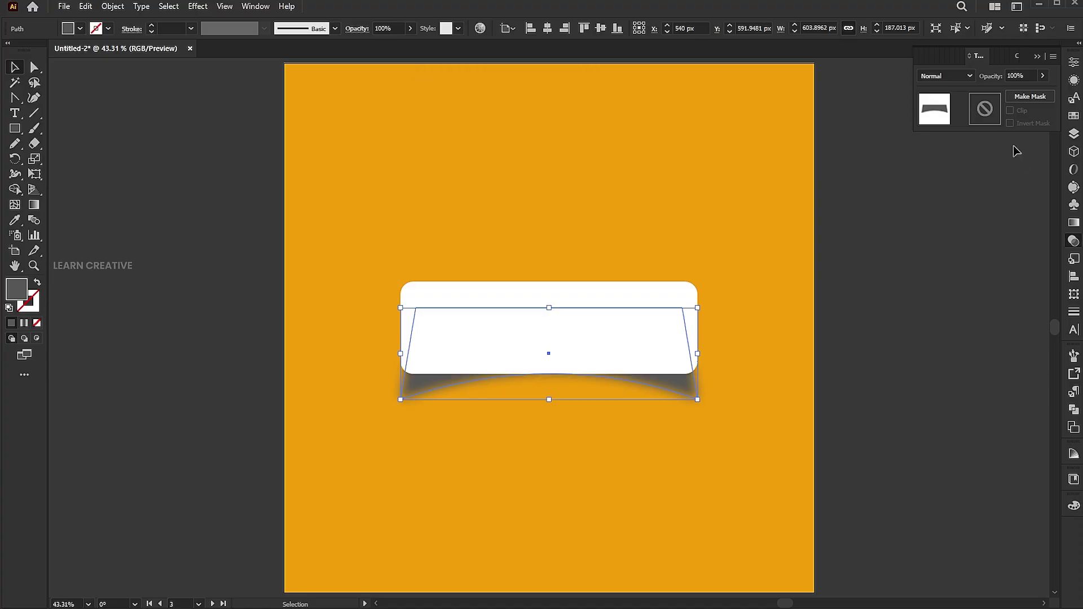
# Set the blurred gray shape's blending mode to Multiply and deselect it
pyautogui.click(947, 76)
pyautogui.click(939, 111)
pyautogui.click(797, 314)
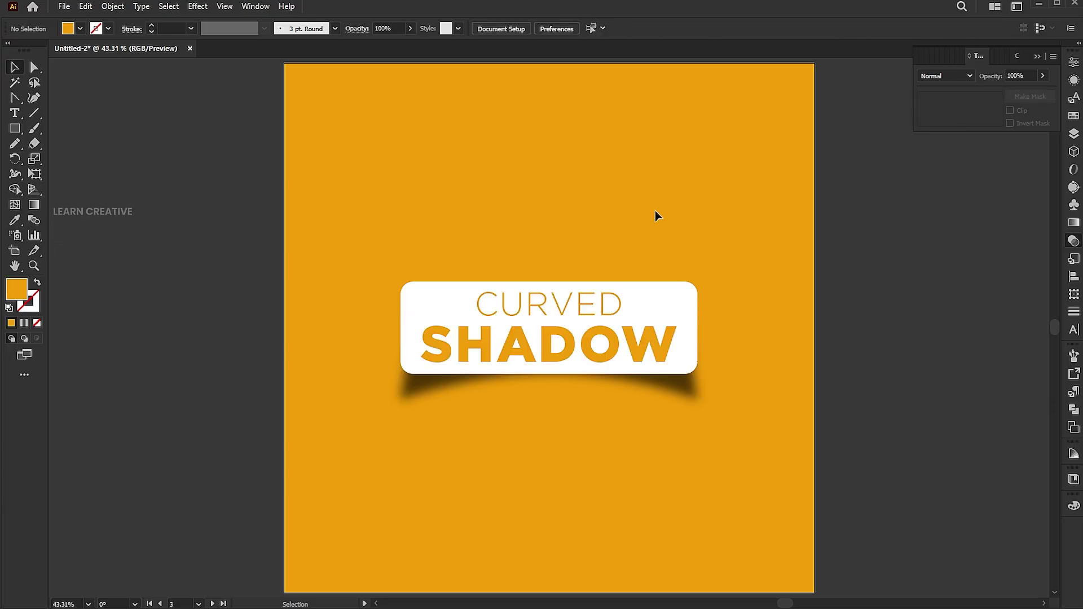
# Copy the white label with its text and shadow from the orange artboard and paste it onto the red artboard
pyautogui.moveTo(705, 228); pyautogui.dragTo(375, 448)
pyautogui.click(85, 6)
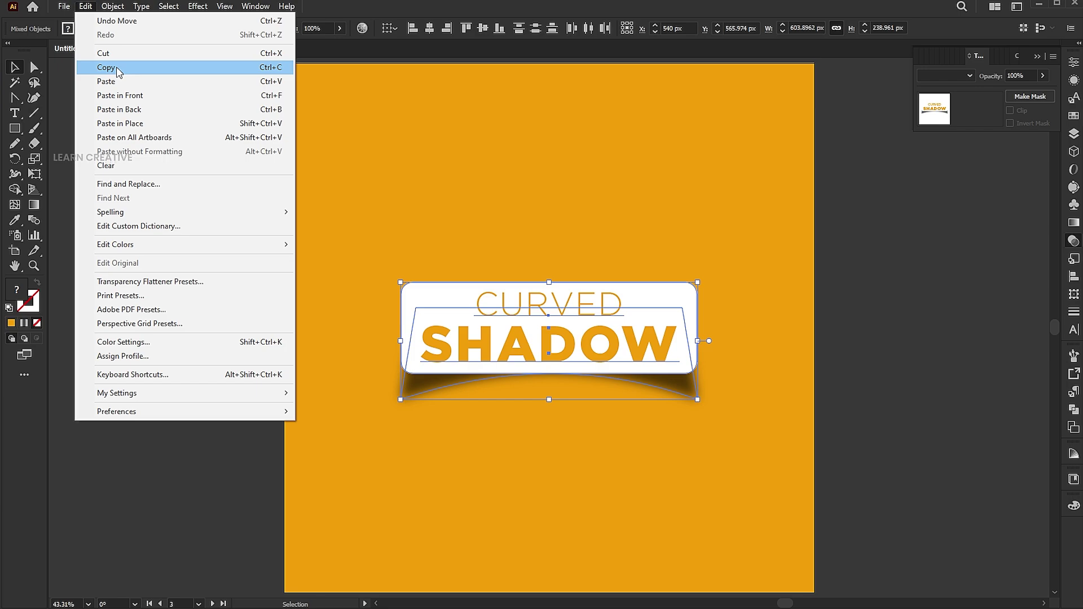
pyautogui.click(107, 68)
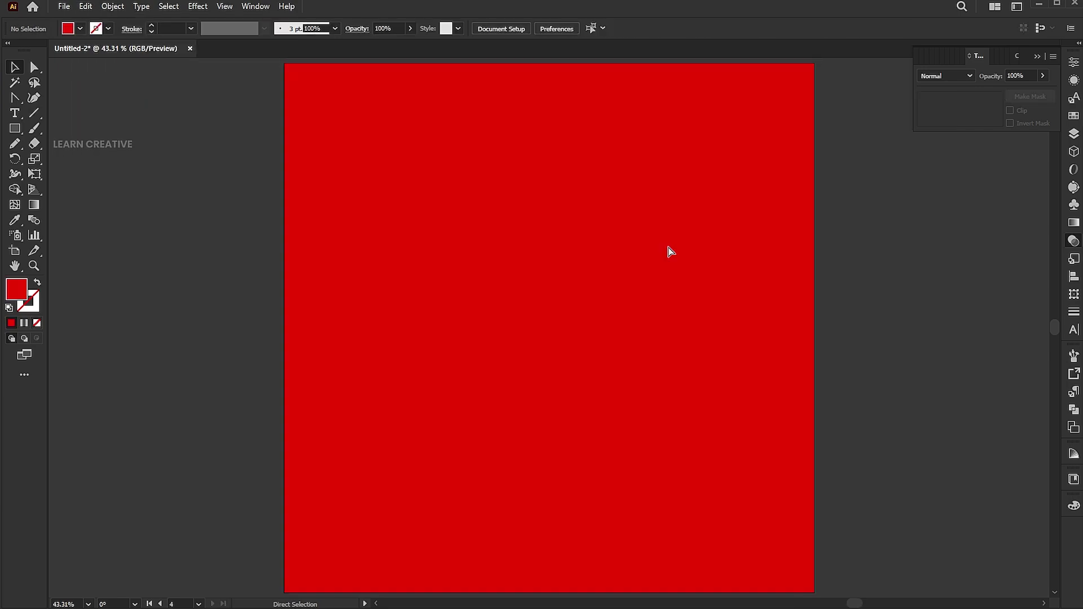
pyautogui.hotkey('ctrl', 'v')
pyautogui.hotkey('ctrl', 'shift', 'a')
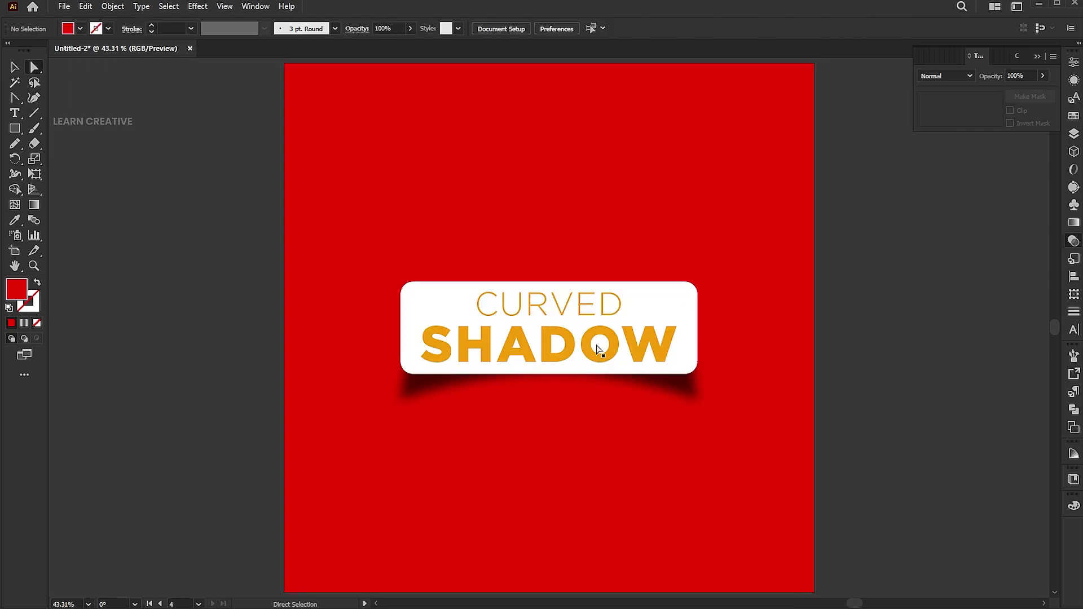
# Recolor the CURVED SHADOW text to the red of the background with the Eyedropper
pyautogui.click(598, 346)
pyautogui.press('i')
pyautogui.click(610, 199)
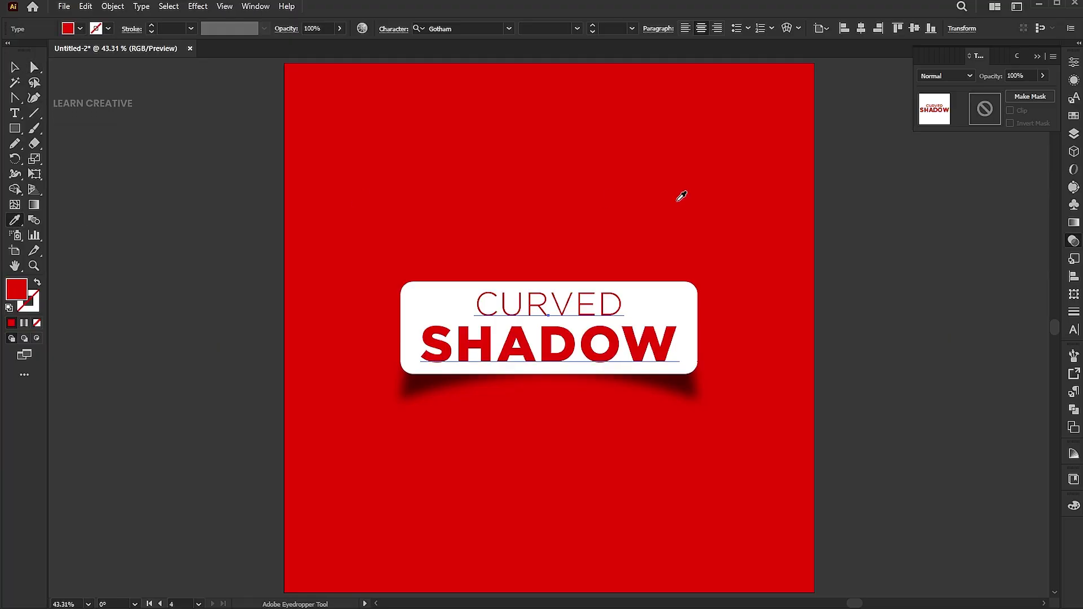
# Remove the corner rounding from the white rectangle so that all four corners are square
pyautogui.press('v')
pyautogui.click(671, 300)
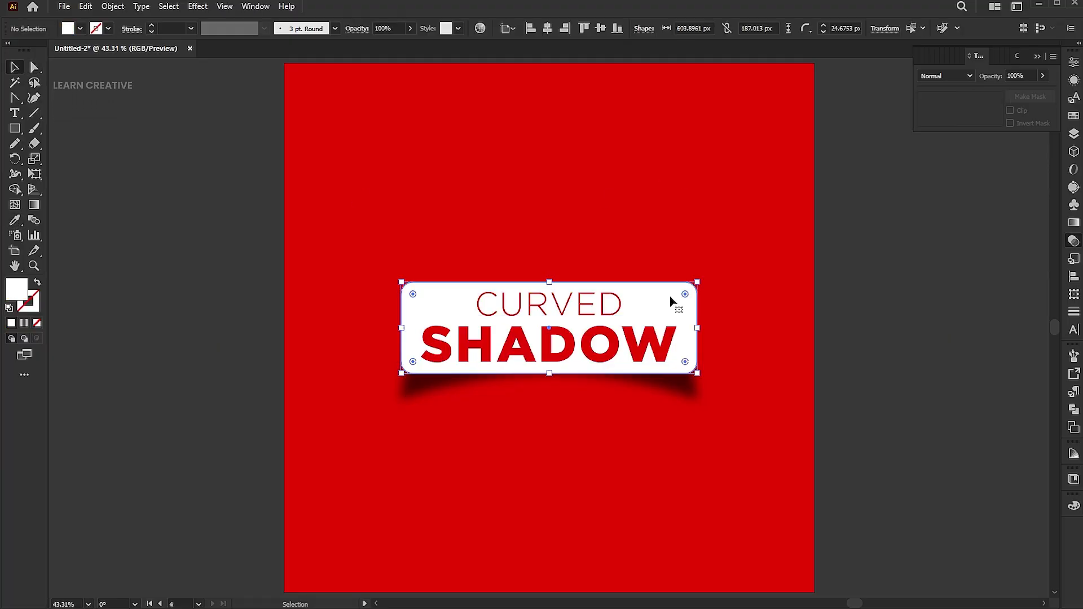
pyautogui.moveTo(689, 296); pyautogui.dragTo(762, 261)
pyautogui.click(762, 261)
# Group the CURVED SHADOW text with the white rectangle
pyautogui.click(628, 327)
pyautogui.keyDown('shift'); pyautogui.click(694, 306); pyautogui.keyUp('shift')
pyautogui.rightClick(691, 298)
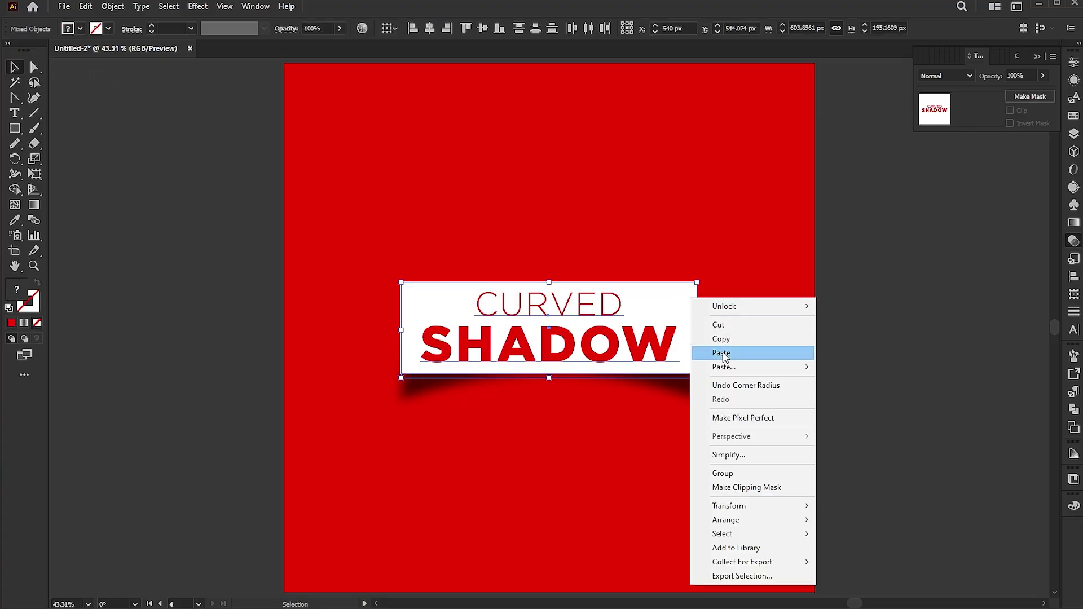
pyautogui.click(717, 474)
# Warp the label group with an envelope distortion in horizontal Arc style with a -5% bend
pyautogui.click(112, 6)
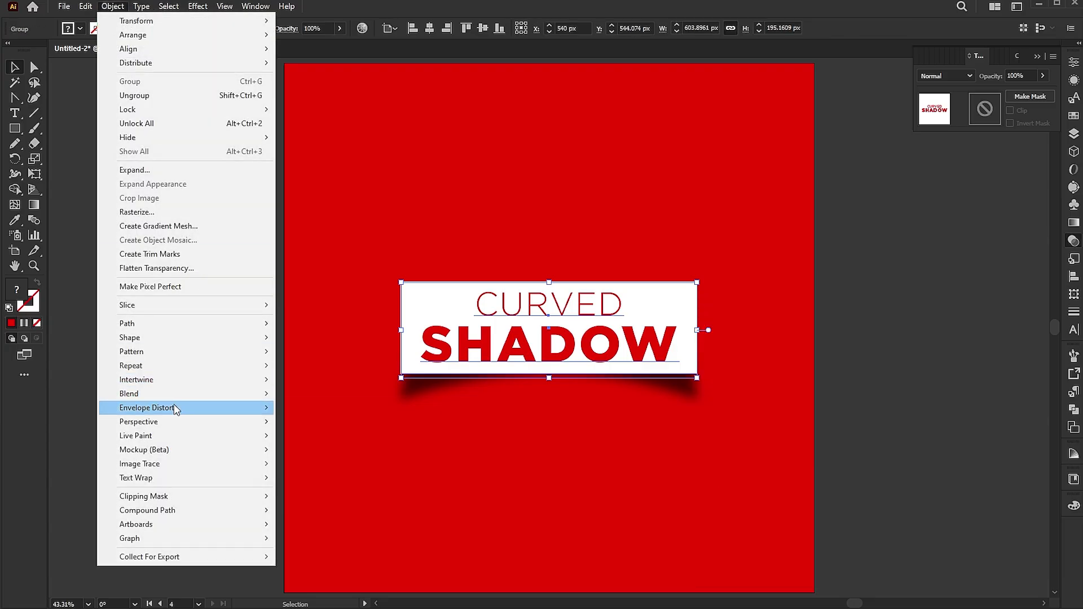
pyautogui.moveTo(175, 409)
pyautogui.click(307, 412)
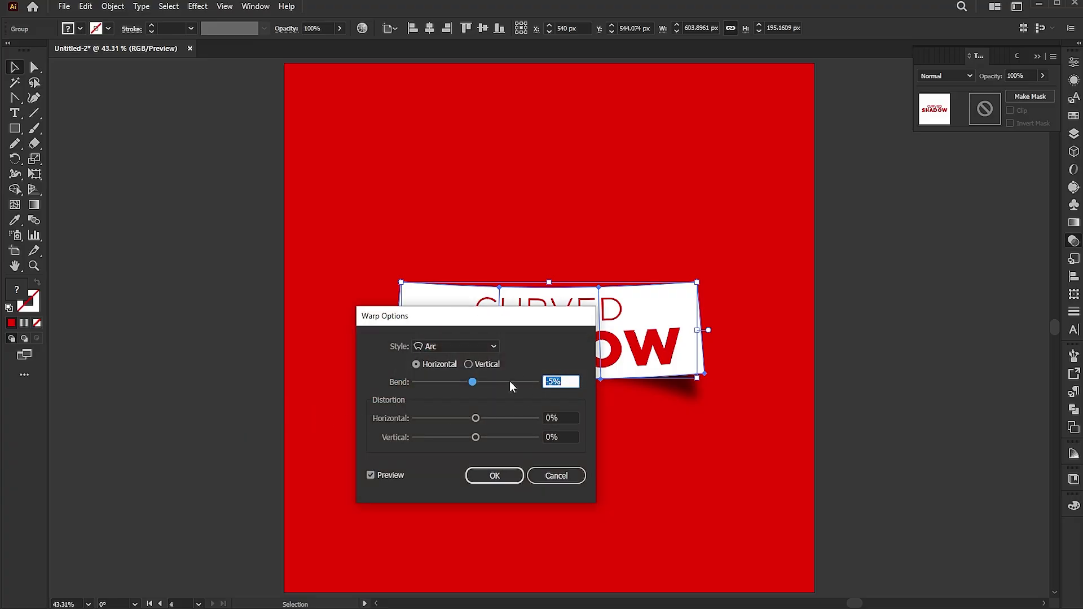
pyautogui.click(495, 476)
pyautogui.click(552, 236)
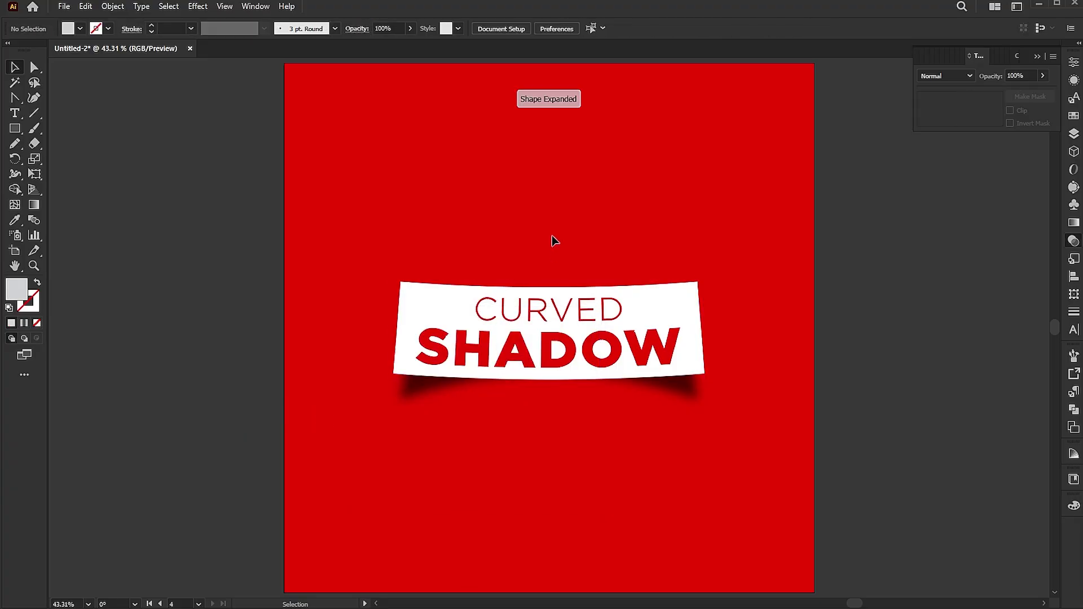
# Nudge the blurred shadow shape down 11 px so its curve meets the warped label's lower edge
pyautogui.click(679, 395)
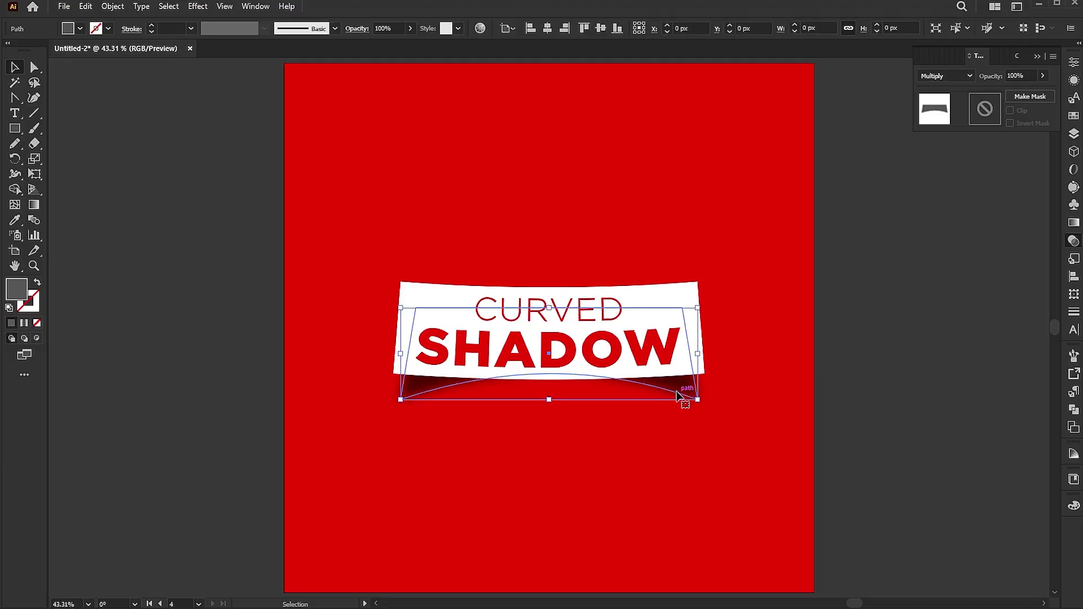
pyautogui.press('Down')
pyautogui.press('Down')
pyautogui.press('Down')
pyautogui.press('Down')
pyautogui.press('Down')
pyautogui.press('Down')
pyautogui.press('Down')
pyautogui.press('Down')
pyautogui.press('Down')
pyautogui.press('Down')
pyautogui.press('Down')
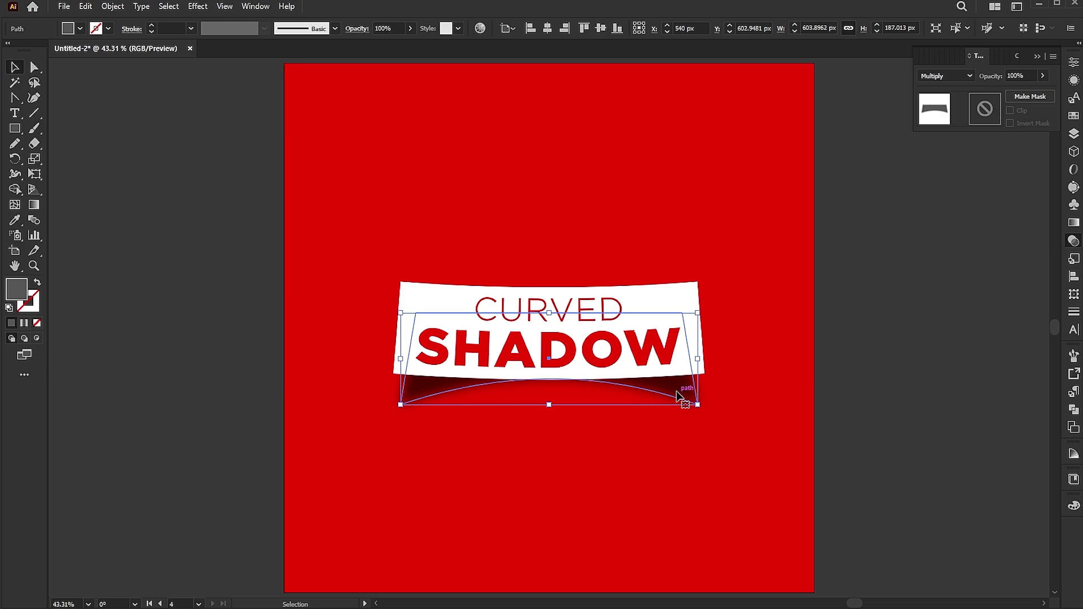
pyautogui.click(709, 456)
# Lighten the shadow shape's fill to medium gray 7C7C7C and deselect it
pyautogui.click(684, 395)
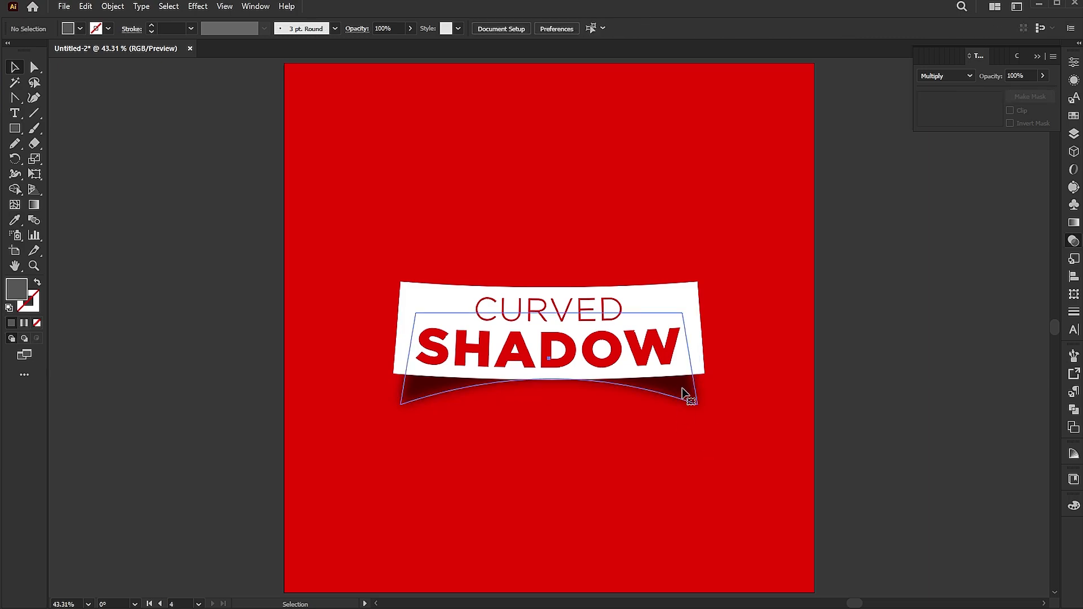
pyautogui.doubleClick(13, 294)
pyautogui.moveTo(517, 208); pyautogui.dragTo(476, 205)
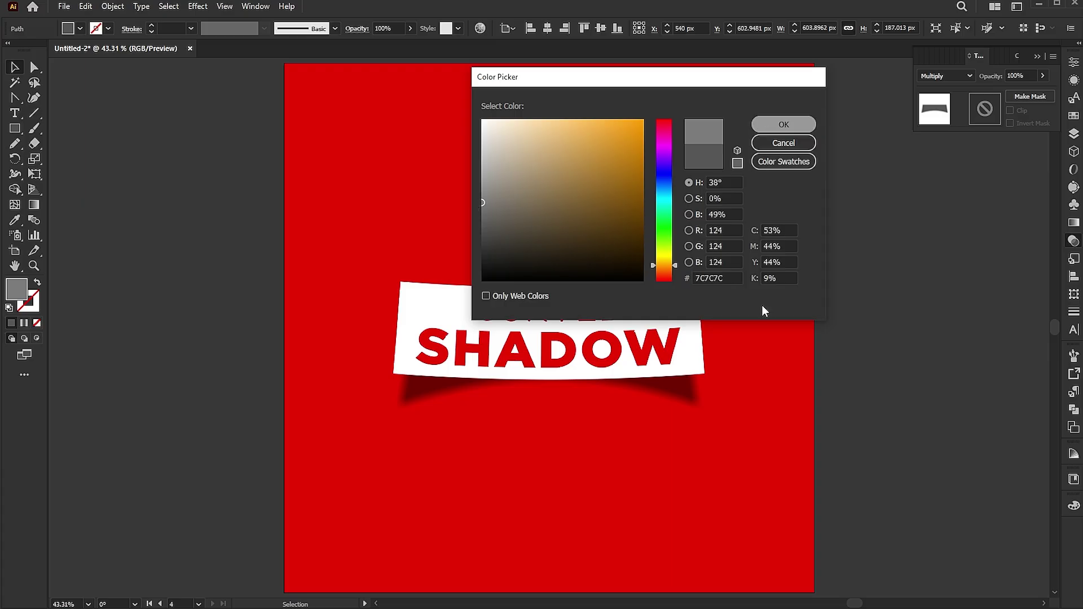
pyautogui.click(784, 125)
pyautogui.click(796, 329)
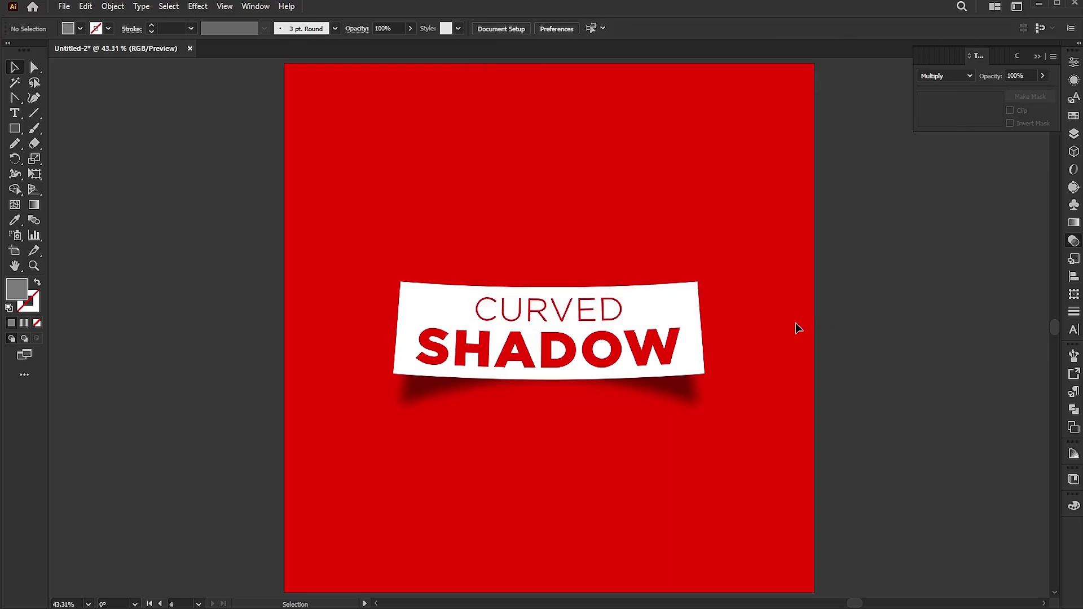